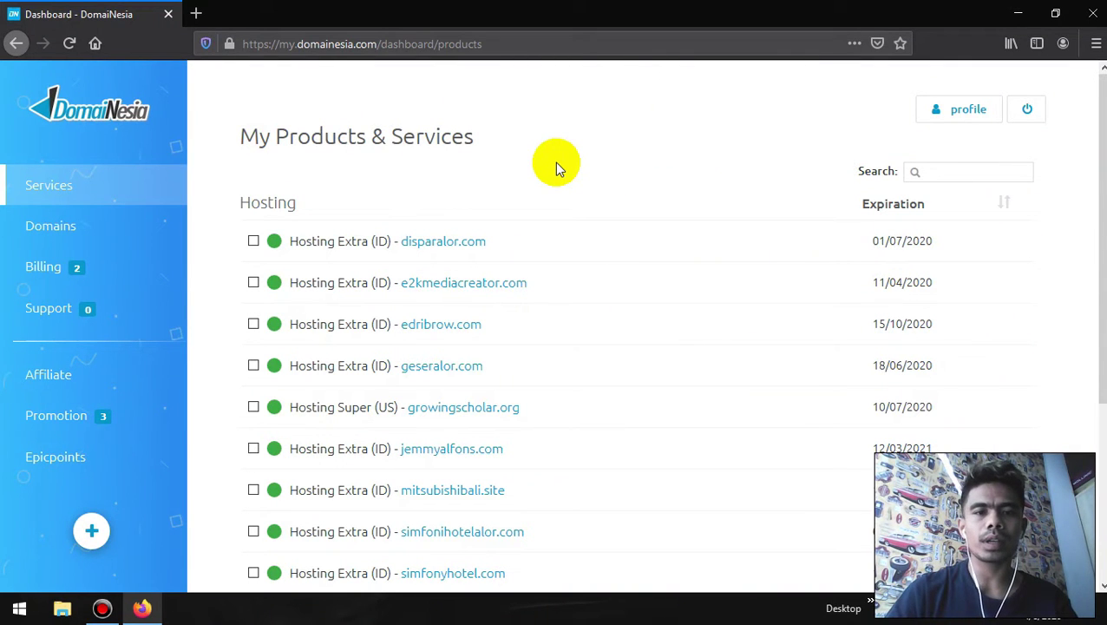
- Scroll the DomaiNesia hosting services list to find simfonihotelalor.com
{"action": "scroll", "coordinate": [556, 168], "scroll_direction": "down", "scroll_amount": 1}
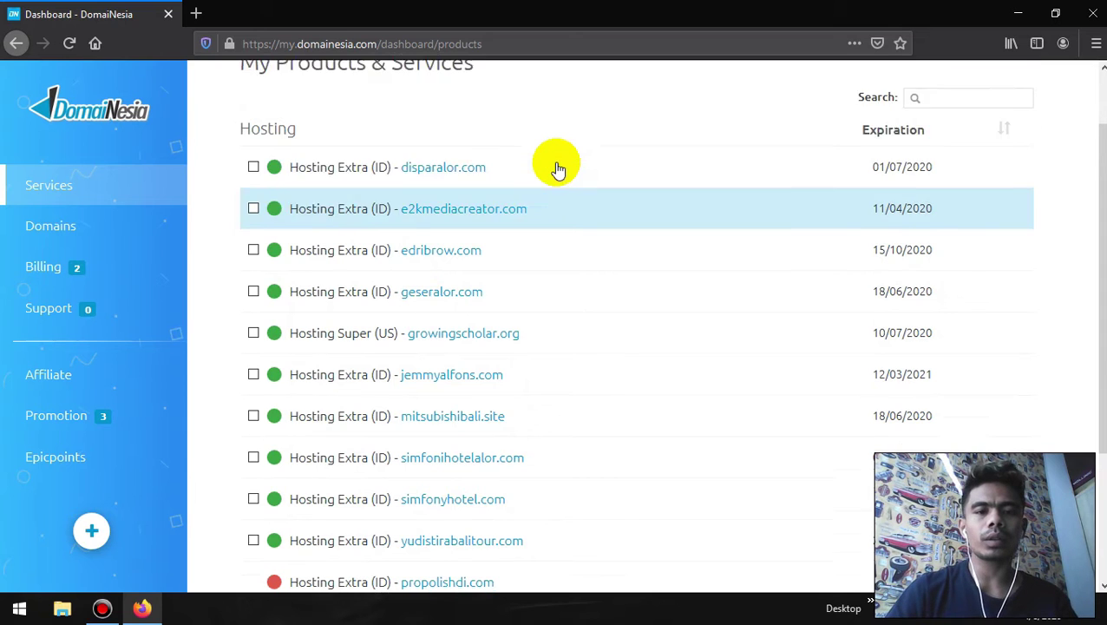
{"action": "scroll", "coordinate": [557, 169], "scroll_direction": "up", "scroll_amount": 1}
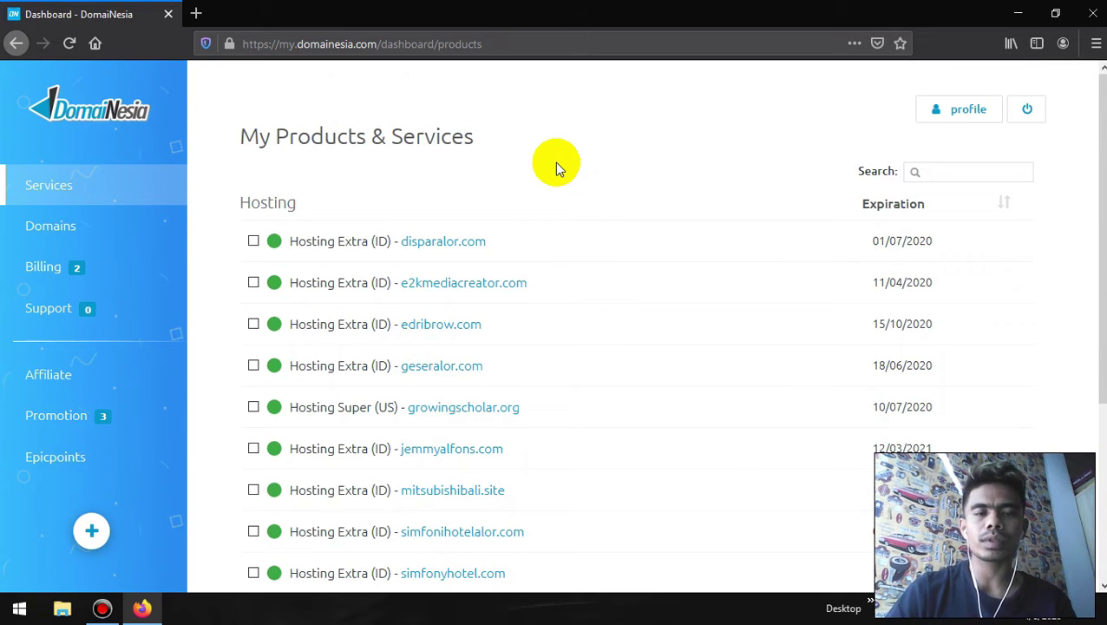
{"action": "scroll", "coordinate": [556, 167], "scroll_direction": "down", "scroll_amount": 1}
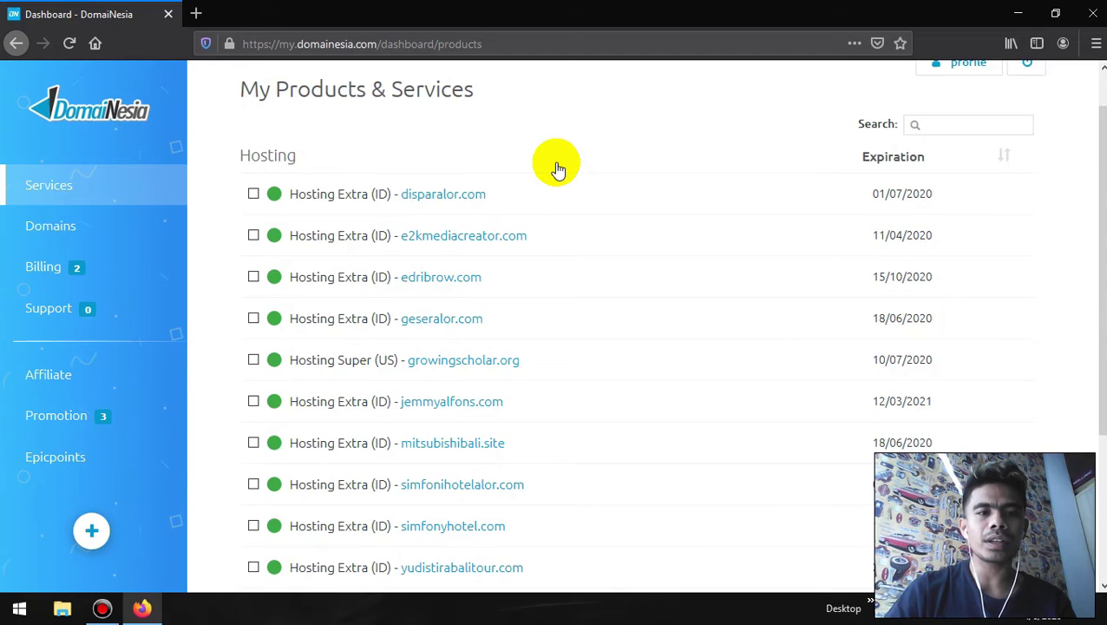
{"action": "scroll", "coordinate": [557, 168], "scroll_direction": "down", "scroll_amount": 2}
{"action": "scroll", "coordinate": [580, 373], "scroll_direction": "down", "scroll_amount": 2}
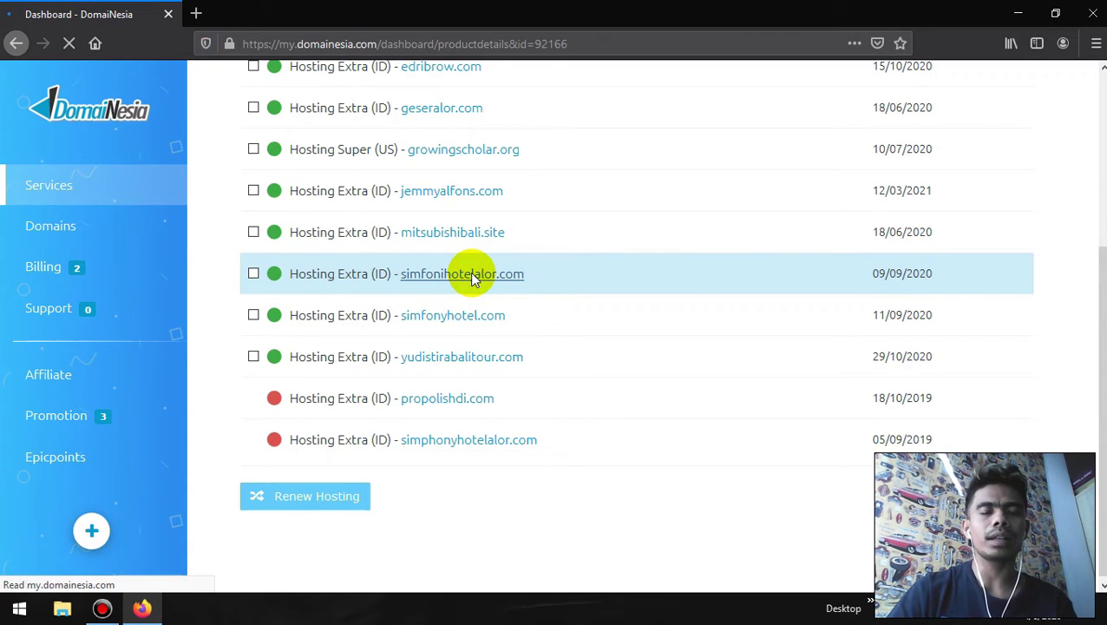
- Open simfonihotelalor.com's Access options and log in to cPanel in a new tab
{"action": "left_click", "coordinate": [342, 216]}
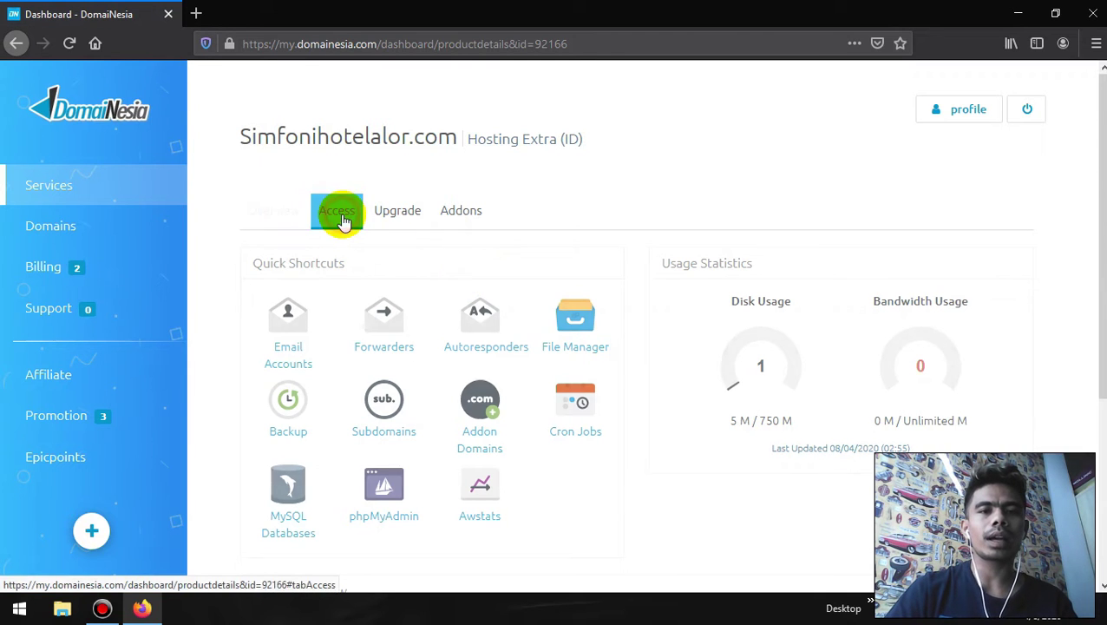
{"action": "left_click", "coordinate": [305, 328]}
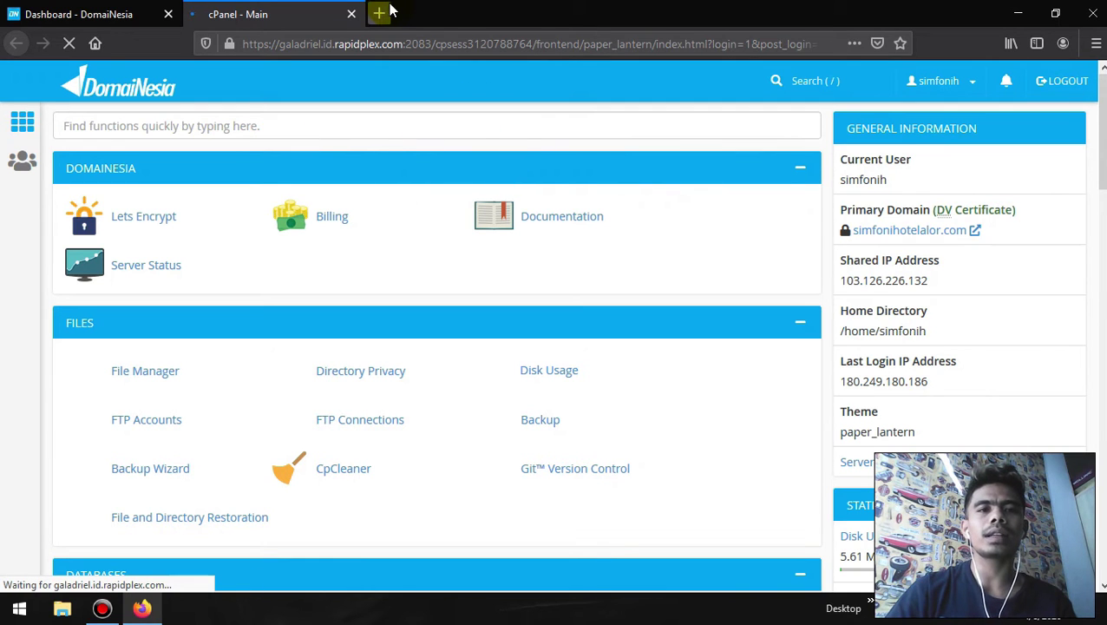
- Load edribrow.com/cpanel in a new tab, then close that extra login tab
{"action": "left_click", "coordinate": [85, 12]}
{"action": "left_click", "coordinate": [299, 12]}
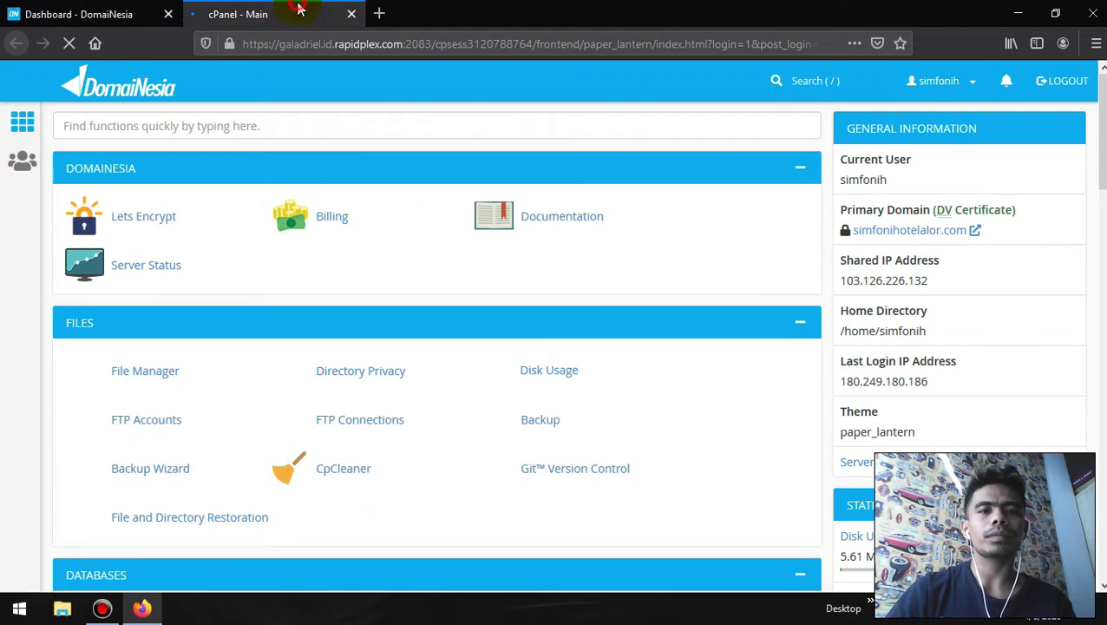
{"action": "left_click", "coordinate": [379, 14]}
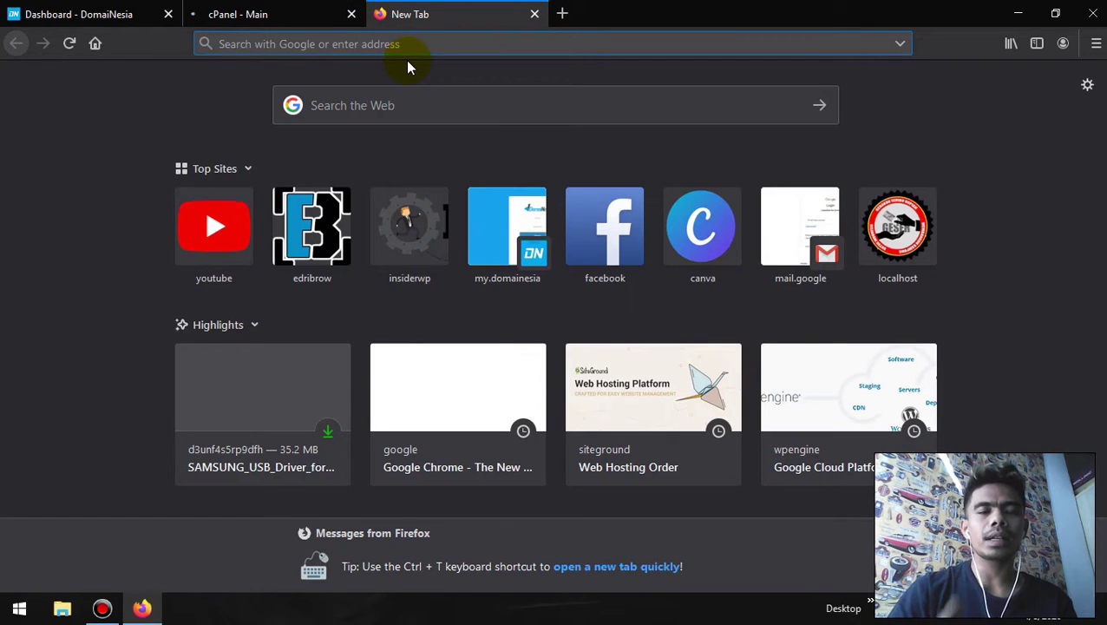
{"action": "type", "text": "edrir"}
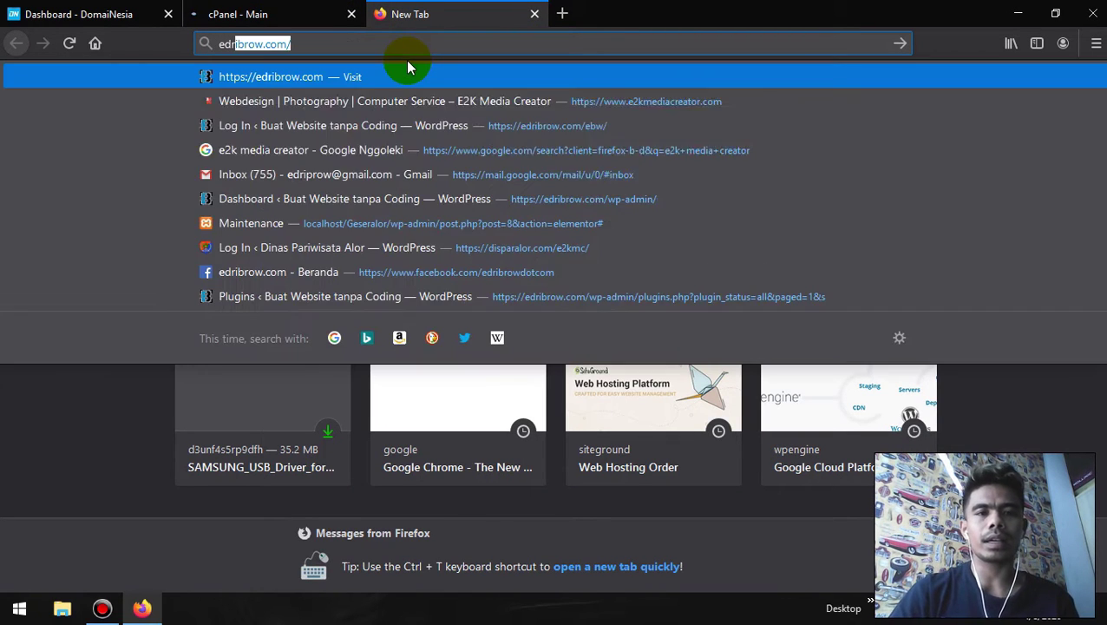
{"action": "key", "text": "BackSpace"}
{"action": "type", "text": "brow"}
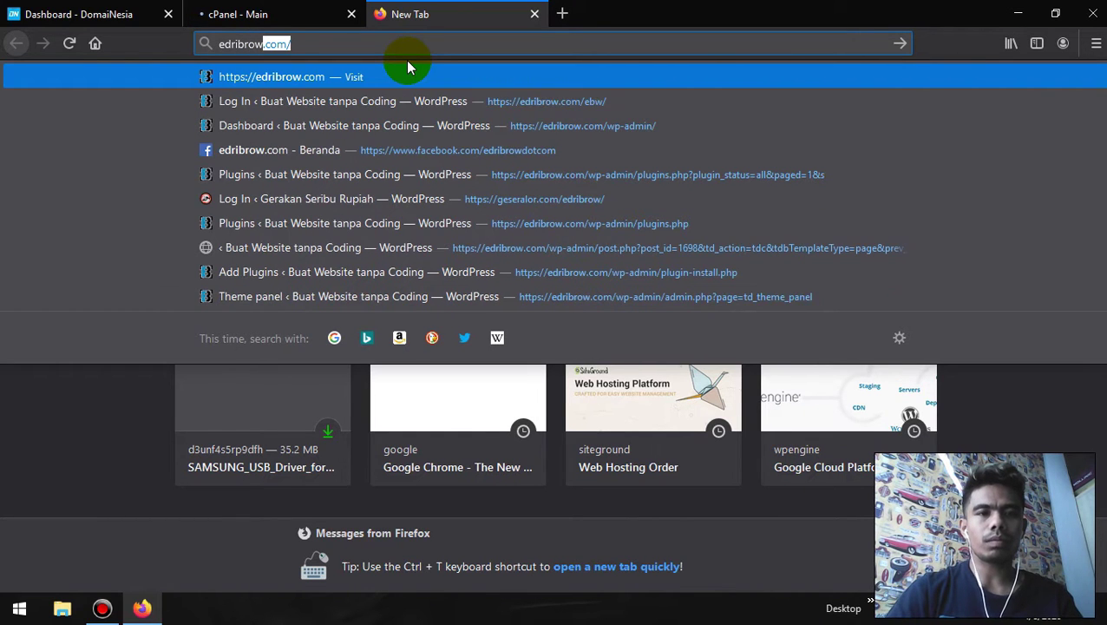
{"action": "type", "text": ".com/"}
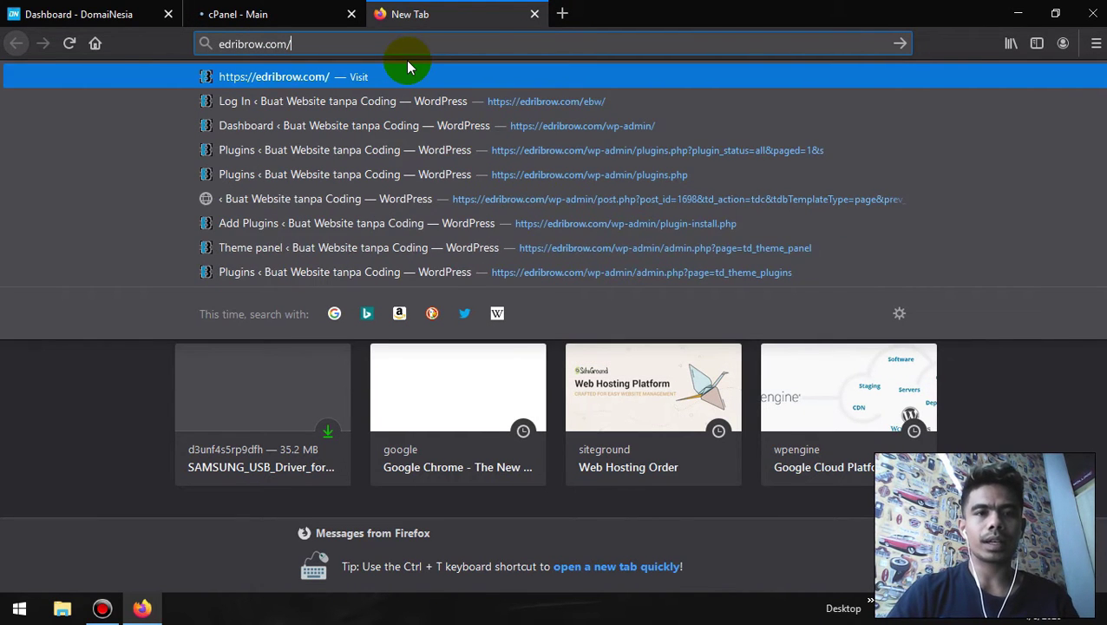
{"action": "type", "text": "cpanel"}
{"action": "key", "text": "Return"}
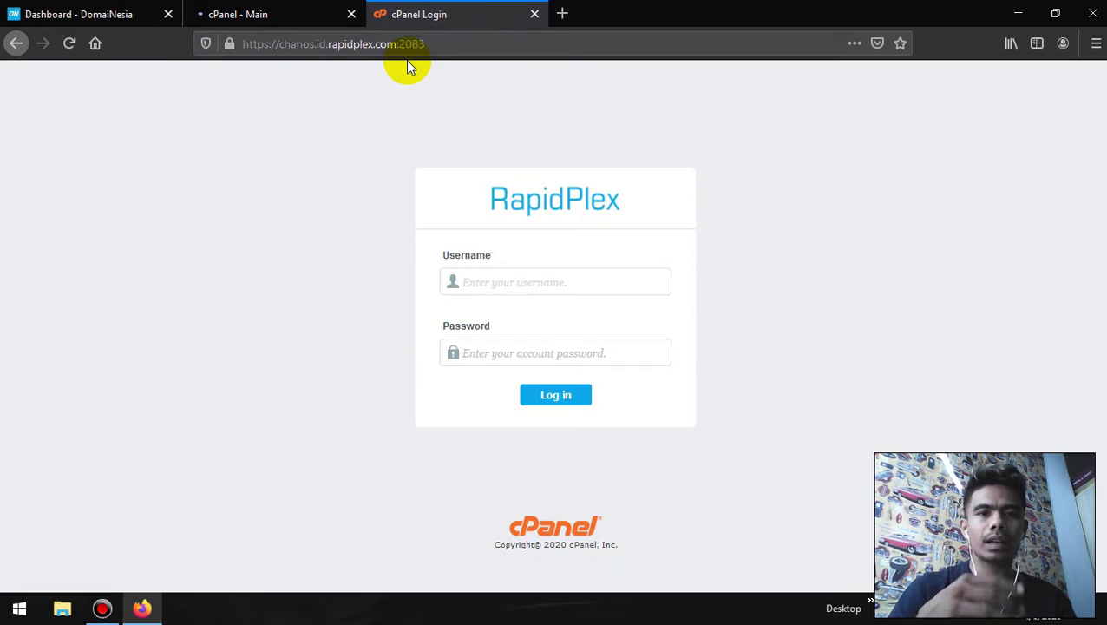
{"action": "left_click", "coordinate": [533, 15]}
- Switch to the cPanel main tab and scroll down to Softaculous Apps Installer
{"action": "left_click", "coordinate": [80, 14]}
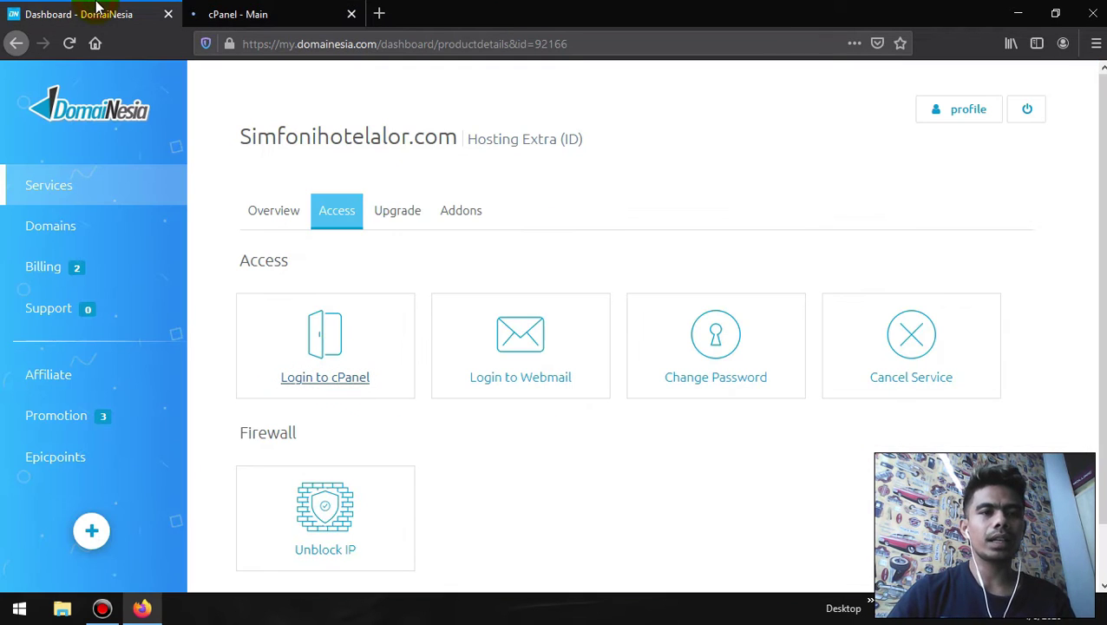
{"action": "left_click", "coordinate": [253, 14]}
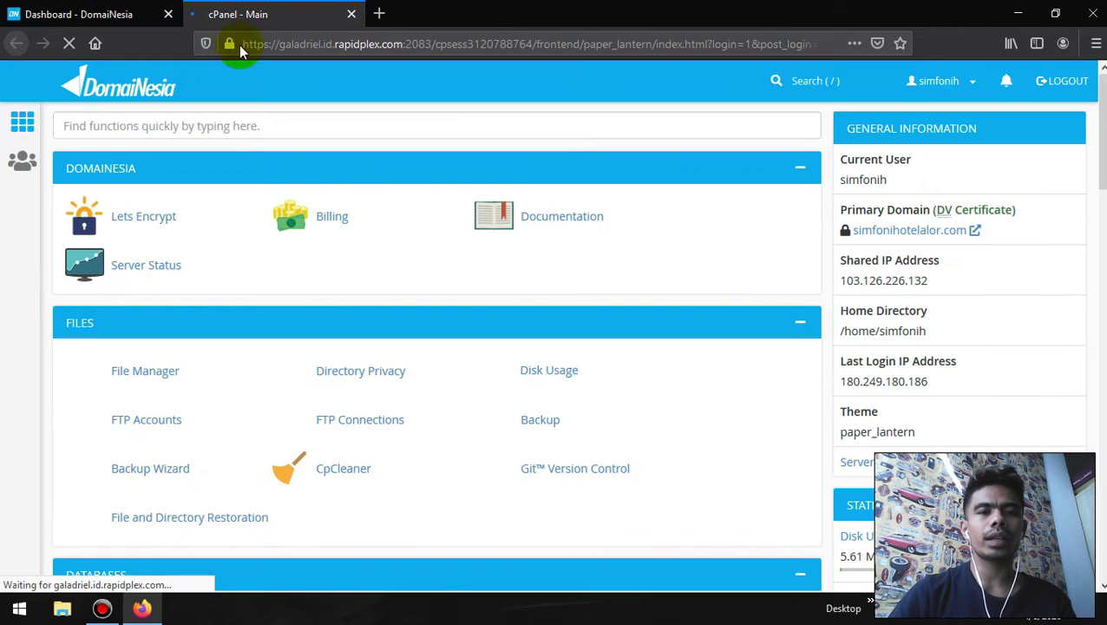
{"action": "scroll", "coordinate": [412, 309], "scroll_direction": "down", "scroll_amount": 5}
{"action": "scroll", "coordinate": [418, 402], "scroll_direction": "up", "scroll_amount": 2}
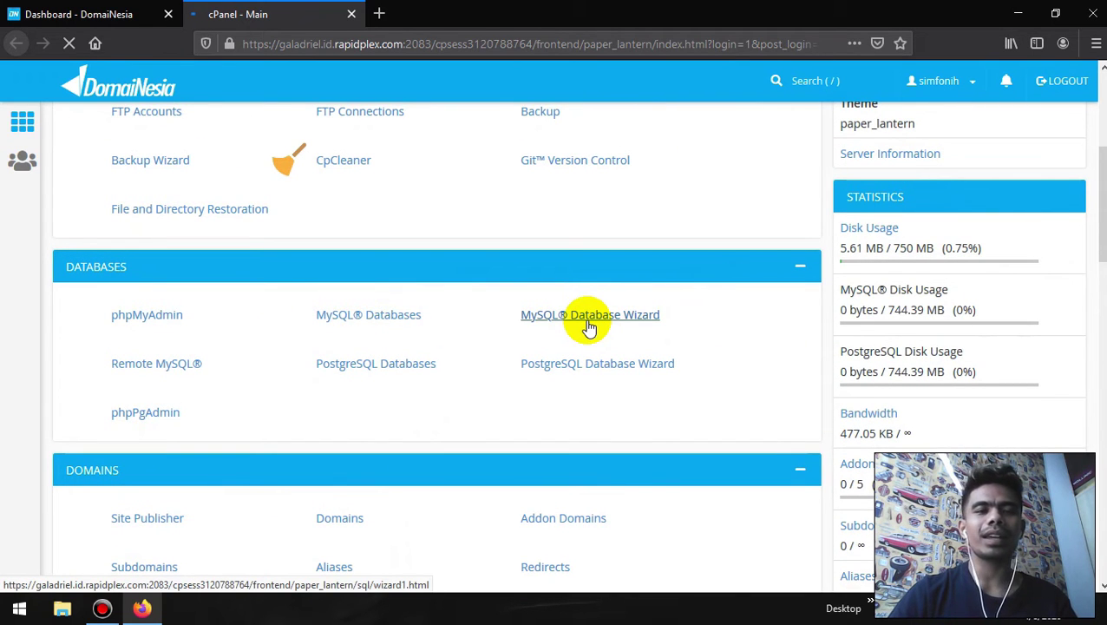
{"action": "scroll", "coordinate": [587, 325], "scroll_direction": "down", "scroll_amount": 7}
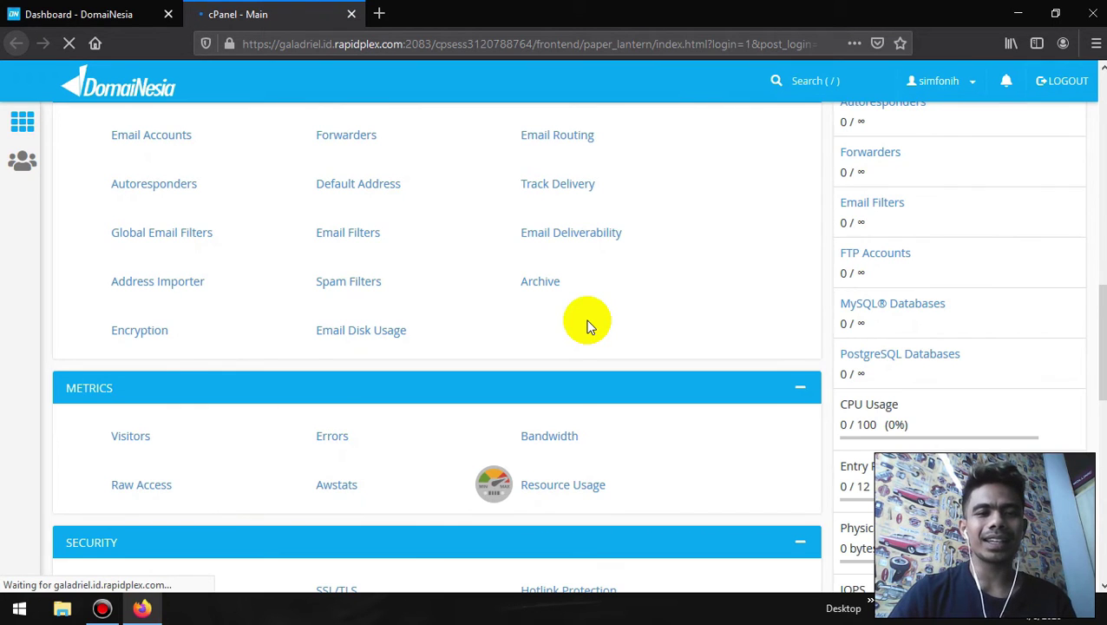
{"action": "scroll", "coordinate": [265, 425], "scroll_direction": "down", "scroll_amount": 10}
{"action": "scroll", "coordinate": [263, 431], "scroll_direction": "down", "scroll_amount": 2}
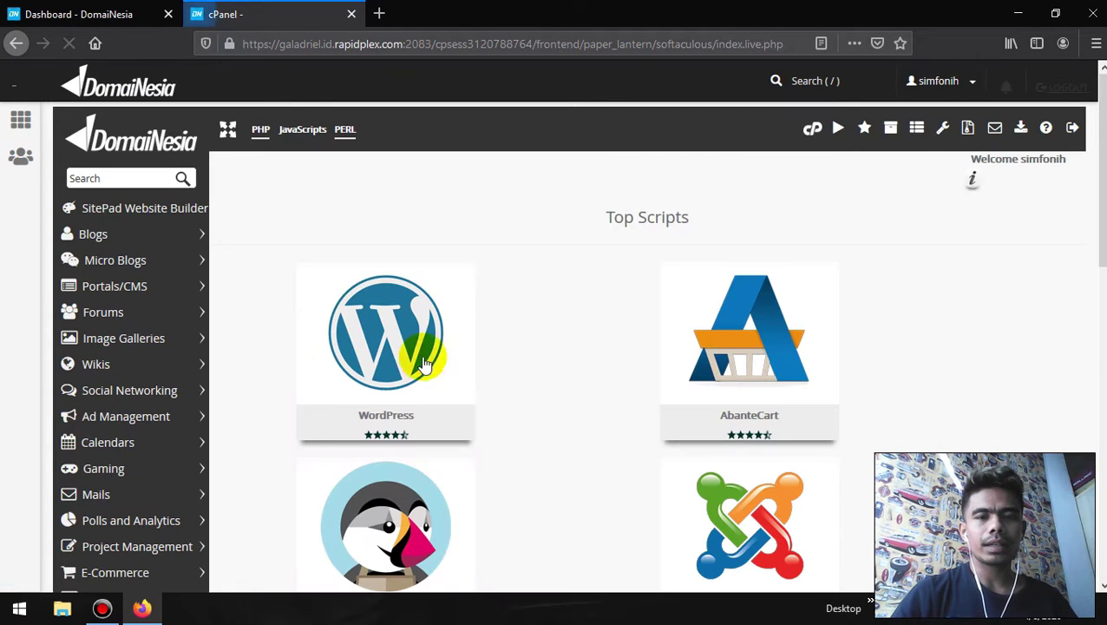
- Choose WordPress under Top Scripts and start Install Now to reach its setup form
{"action": "scroll", "coordinate": [506, 277], "scroll_direction": "down", "scroll_amount": 3}
{"action": "scroll", "coordinate": [503, 275], "scroll_direction": "up", "scroll_amount": 3}
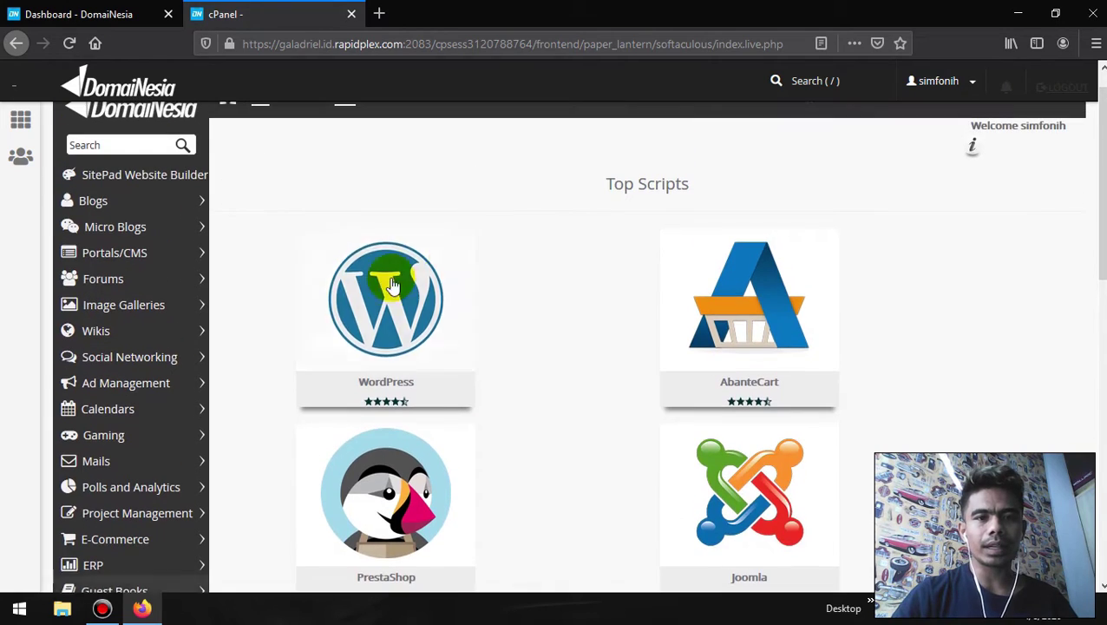
{"action": "scroll", "coordinate": [524, 282], "scroll_direction": "down", "scroll_amount": 6}
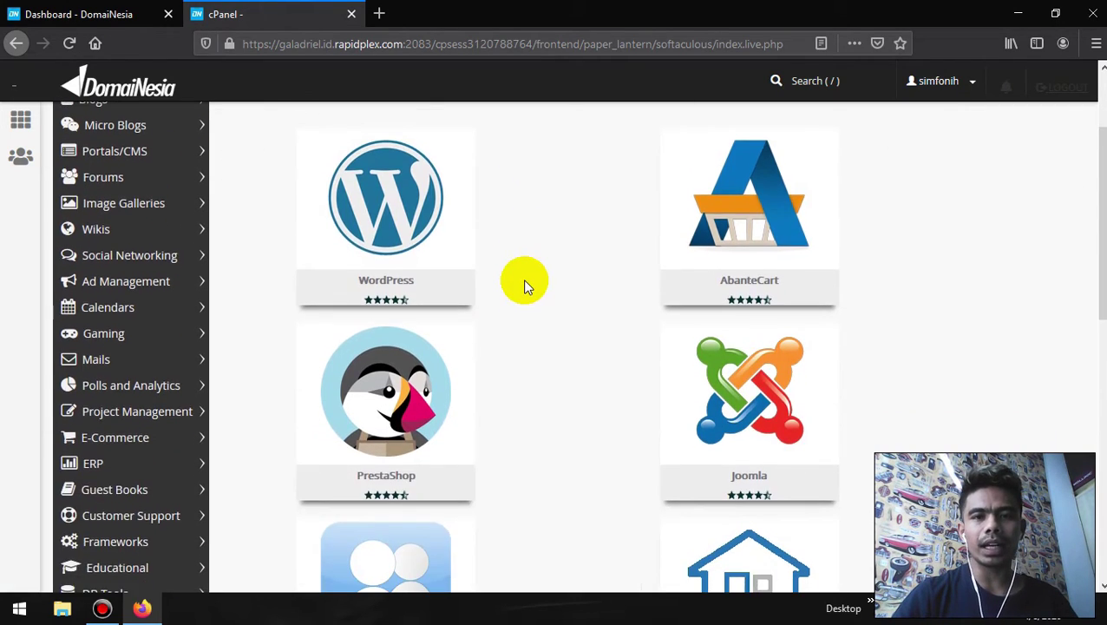
{"action": "scroll", "coordinate": [524, 282], "scroll_direction": "down", "scroll_amount": 2}
{"action": "scroll", "coordinate": [524, 282], "scroll_direction": "up", "scroll_amount": 8}
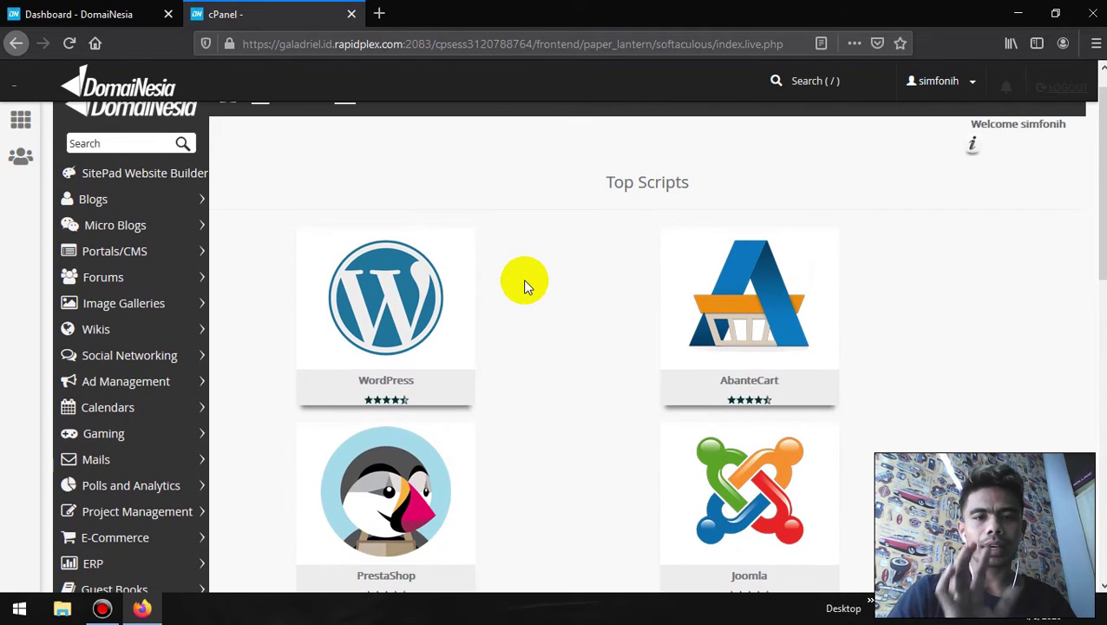
{"action": "left_click", "coordinate": [404, 309]}
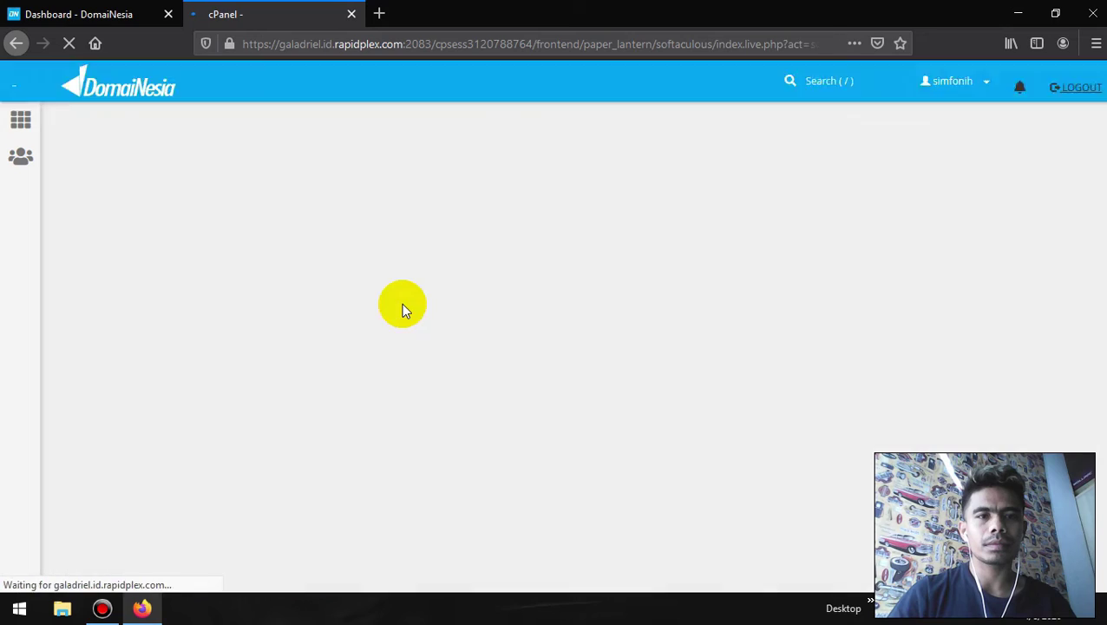
{"action": "scroll", "coordinate": [401, 302], "scroll_direction": "down", "scroll_amount": 5}
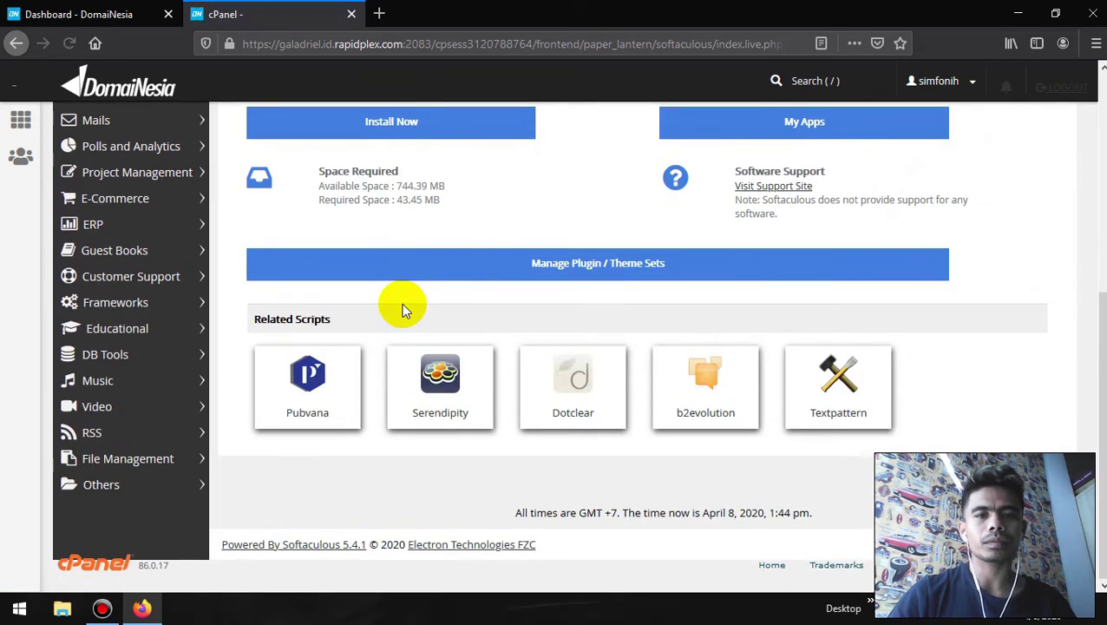
{"action": "scroll", "coordinate": [402, 303], "scroll_direction": "up", "scroll_amount": 3}
{"action": "scroll", "coordinate": [402, 310], "scroll_direction": "up", "scroll_amount": 2}
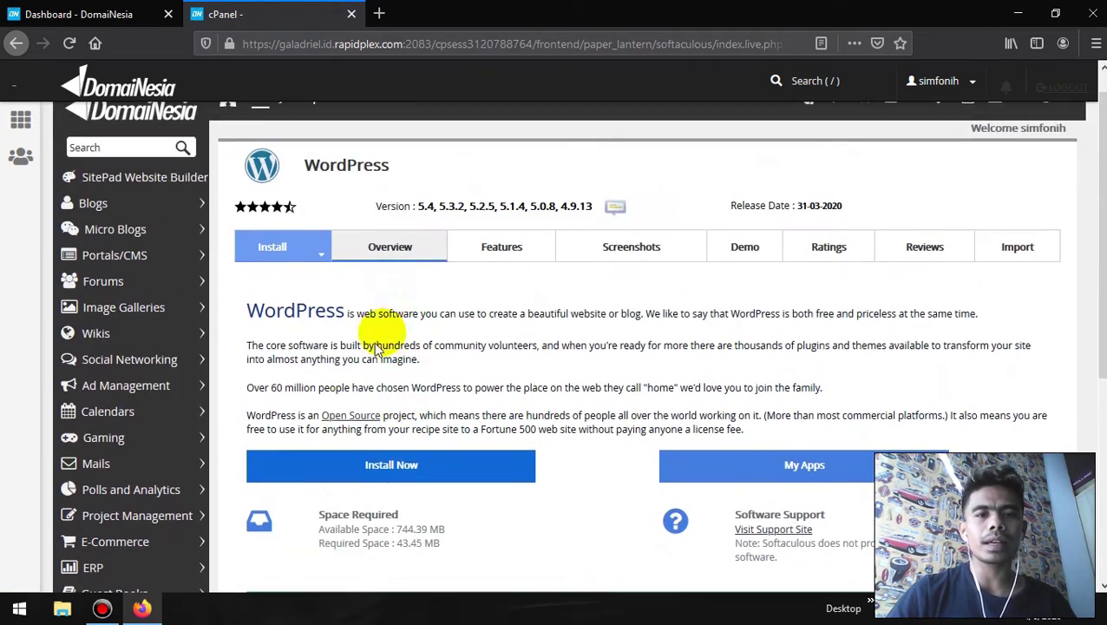
{"action": "left_click", "coordinate": [376, 472]}
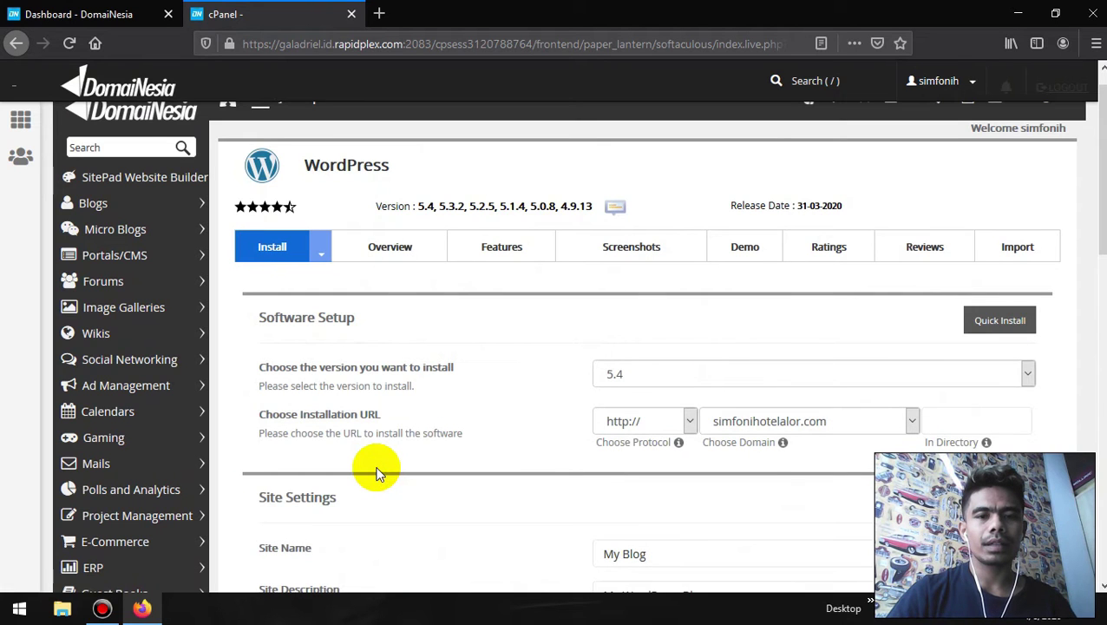
- Keep WordPress version 5.4 selected for the install
{"action": "scroll", "coordinate": [452, 413], "scroll_direction": "down", "scroll_amount": 2}
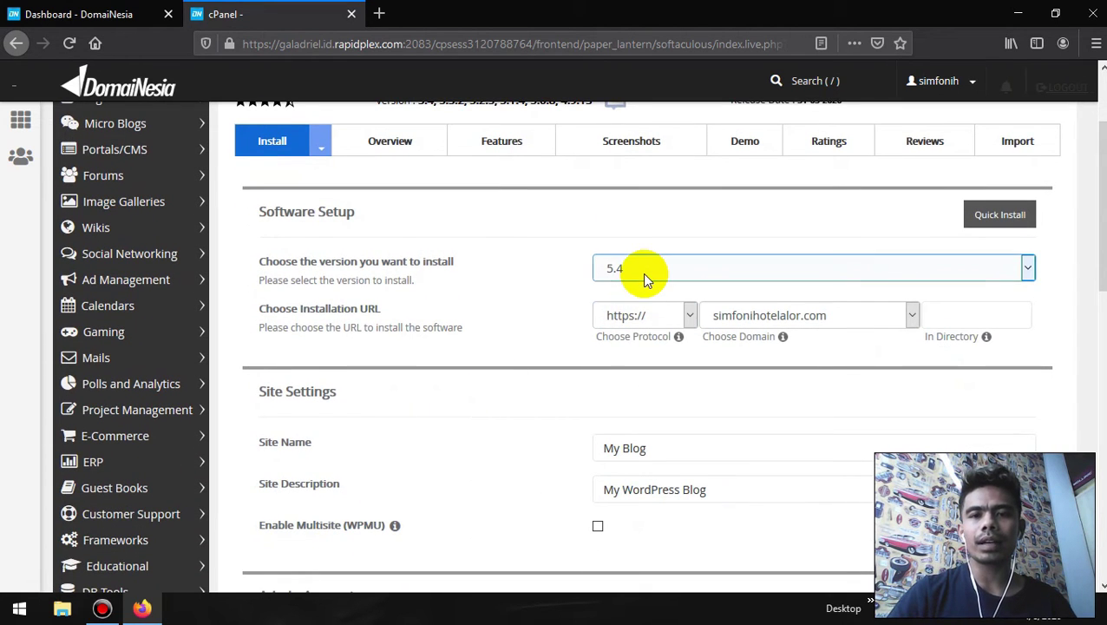
{"action": "left_click", "coordinate": [642, 272]}
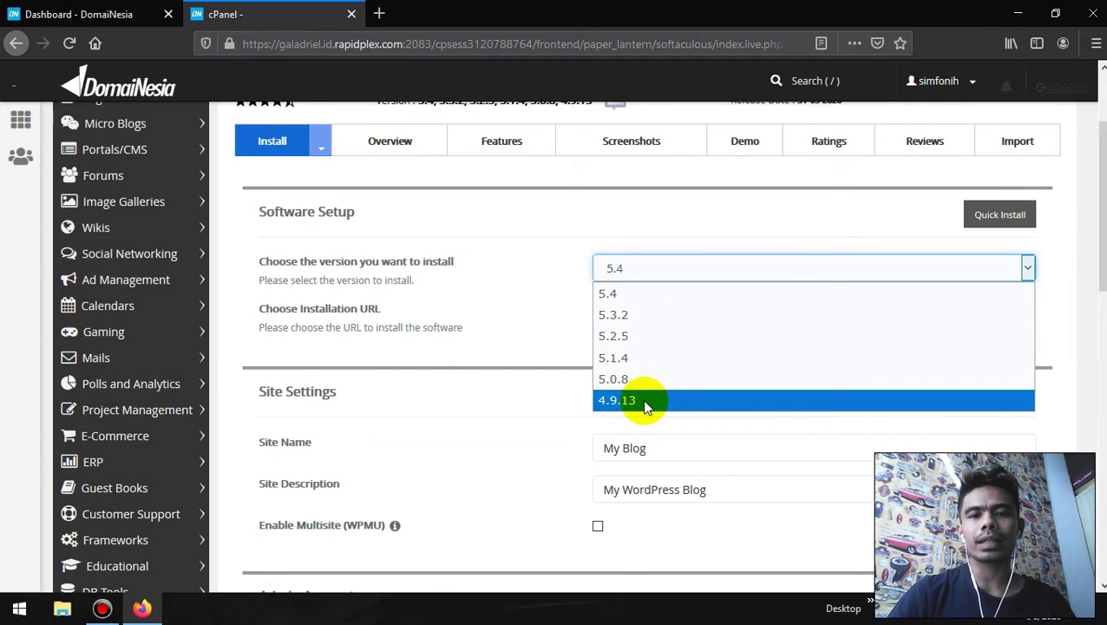
{"action": "left_click", "coordinate": [632, 294]}
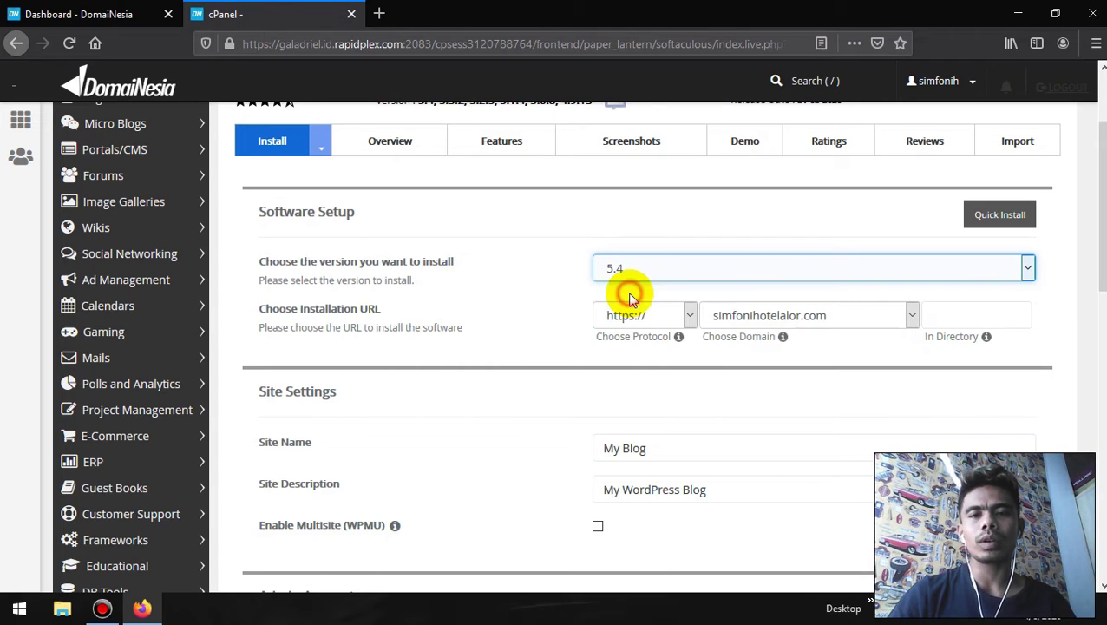
{"action": "scroll", "coordinate": [530, 305], "scroll_direction": "down", "scroll_amount": 1}
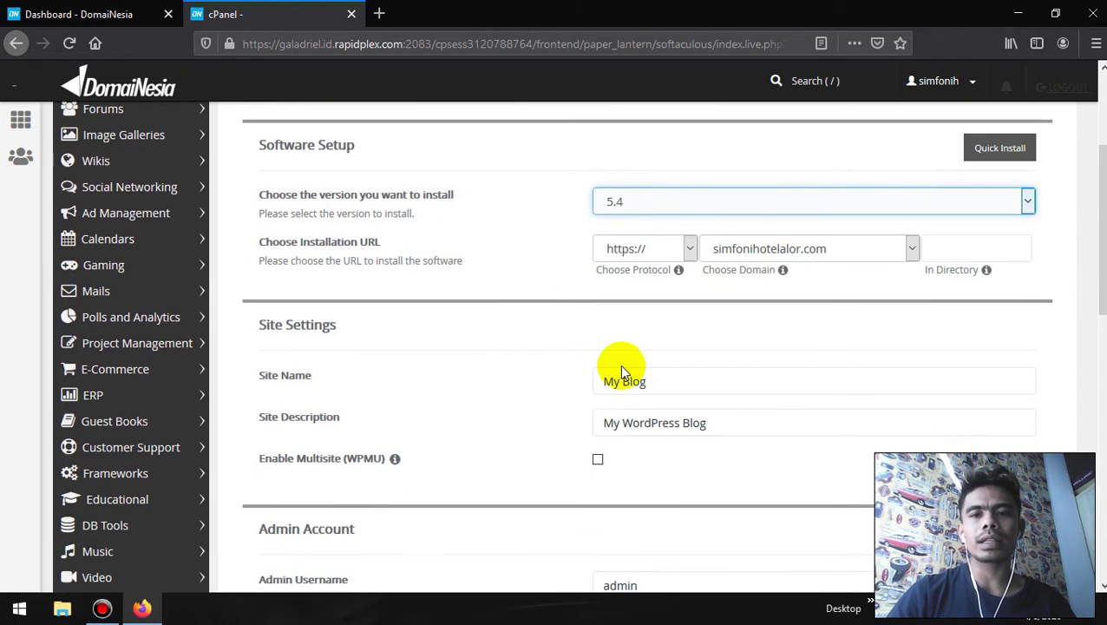
{"action": "left_click", "coordinate": [678, 248]}
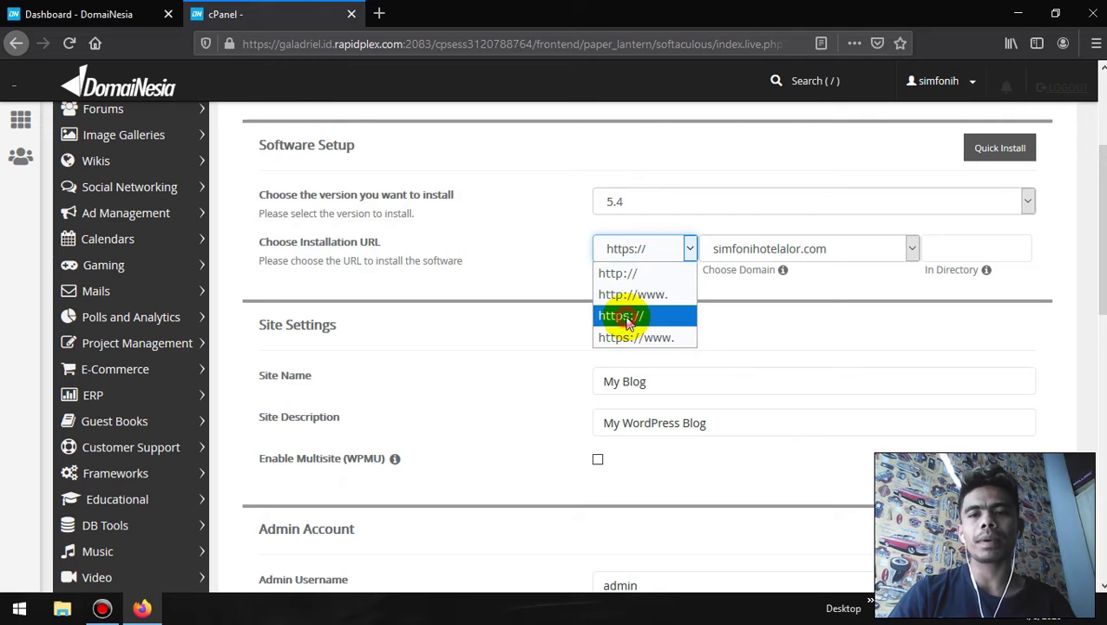
{"action": "left_click", "coordinate": [624, 318]}
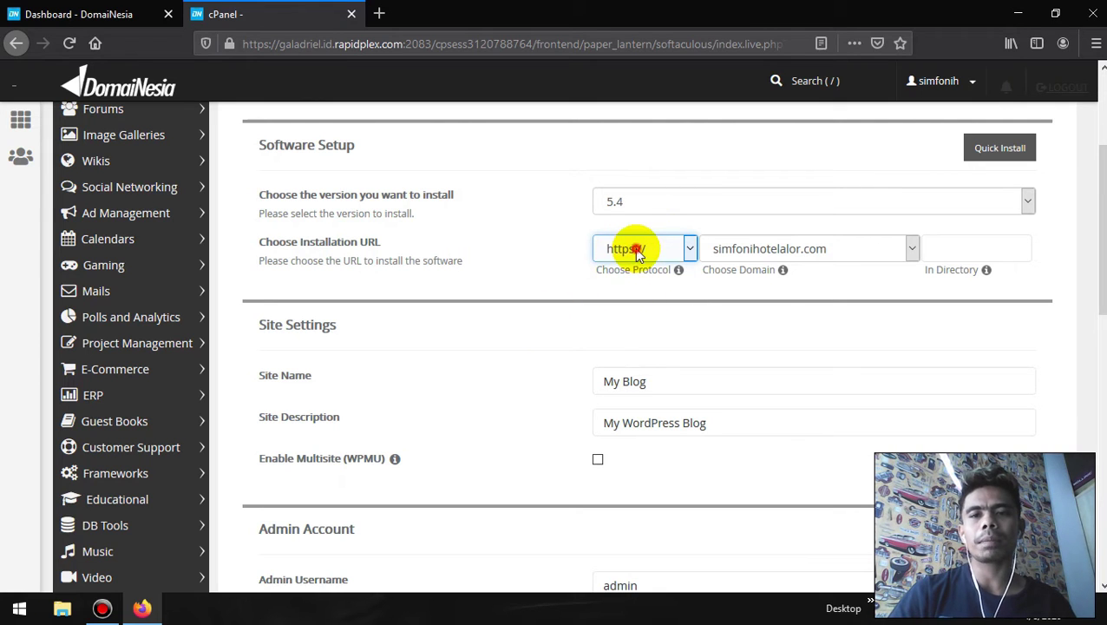
{"action": "left_click", "coordinate": [631, 249]}
{"action": "left_click", "coordinate": [633, 319]}
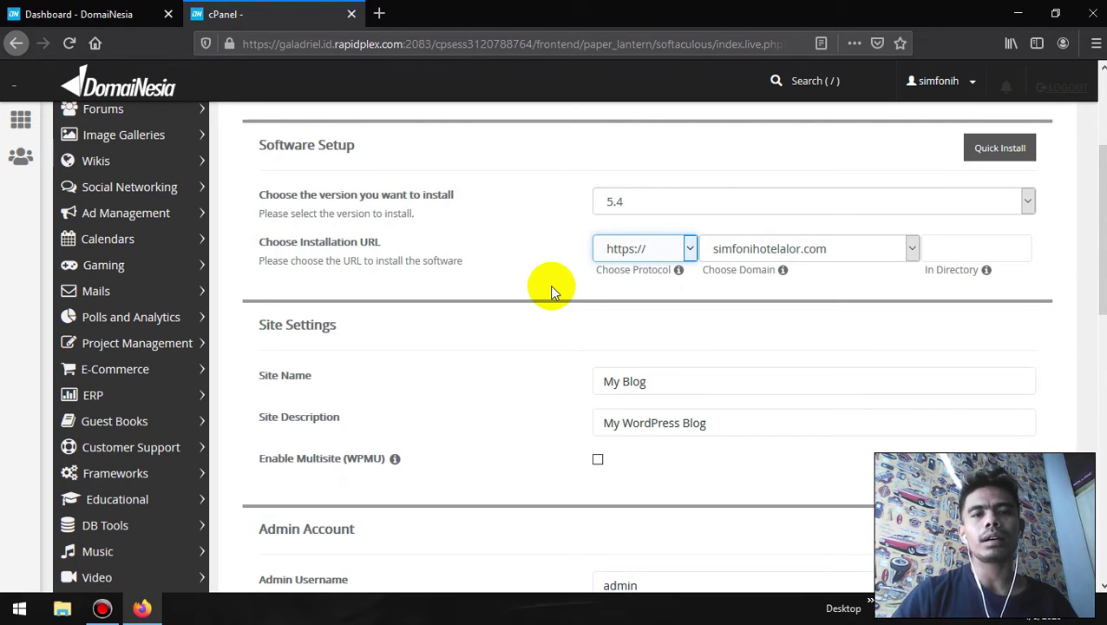
{"action": "left_click", "coordinate": [377, 13]}
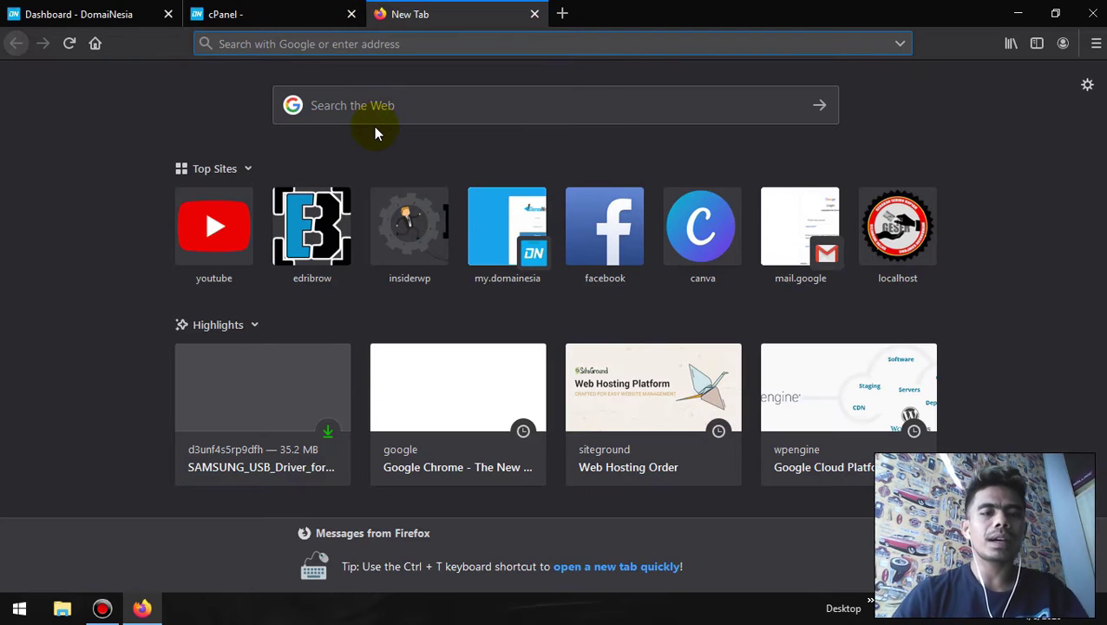
- Load edribrow.com and open its full page security information from the lock icon
{"action": "type", "text": "edribrow.com"}
{"action": "key", "text": "Return"}
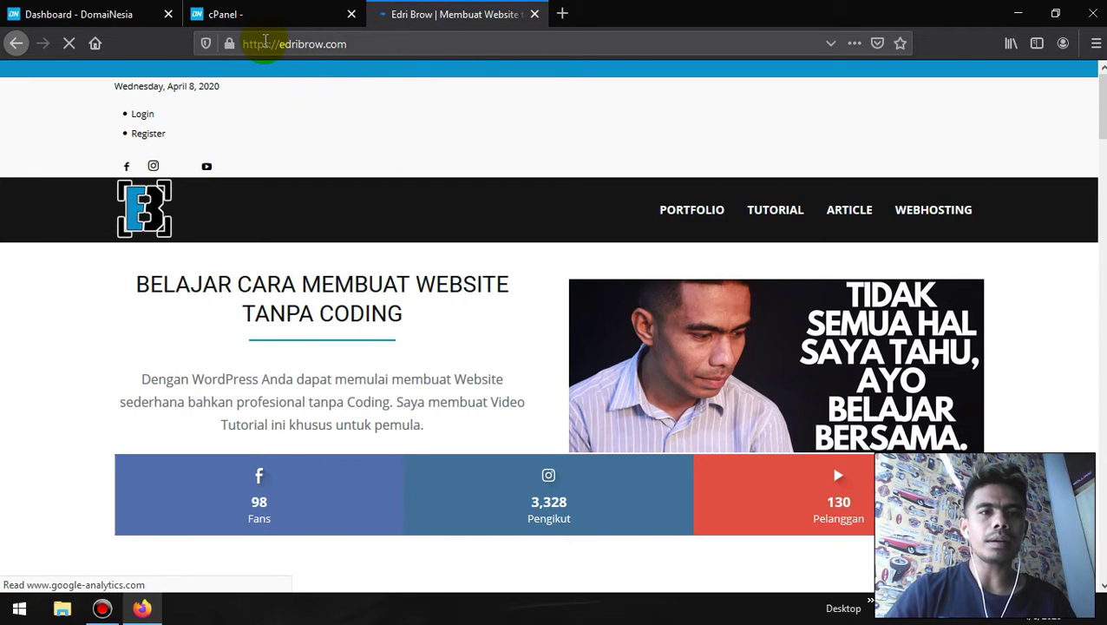
{"action": "left_click", "coordinate": [276, 43]}
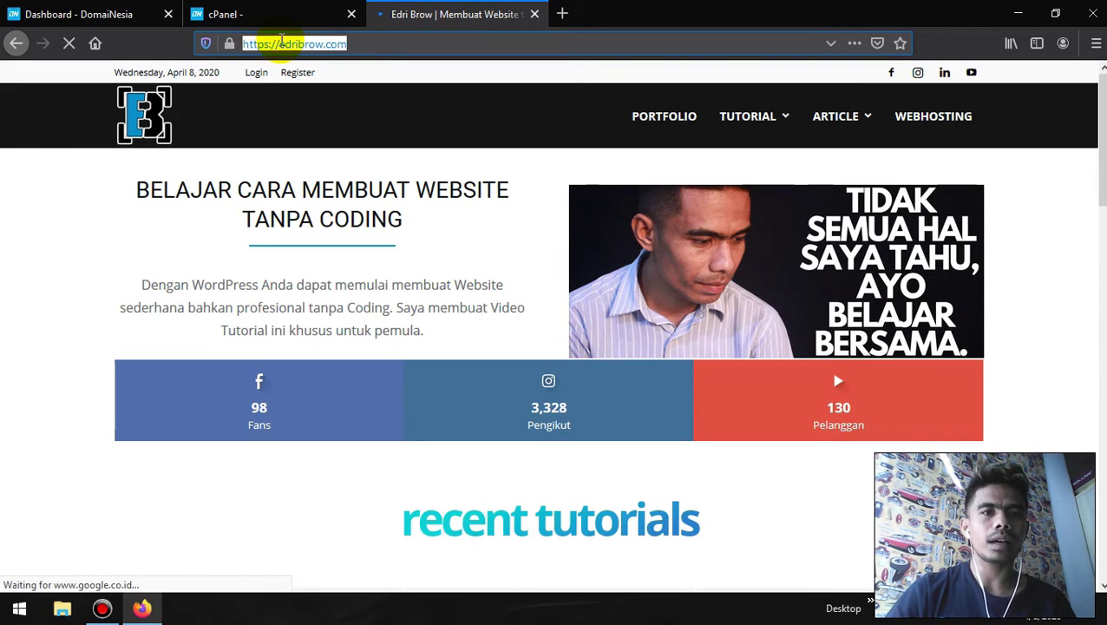
{"action": "left_click", "coordinate": [229, 45]}
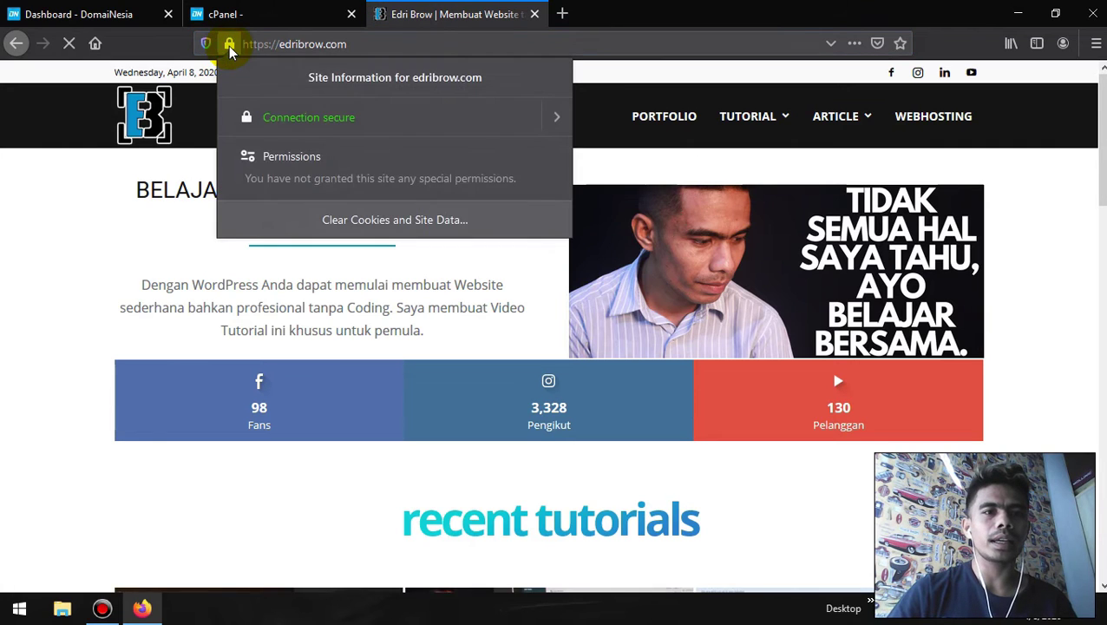
{"action": "left_click", "coordinate": [560, 119]}
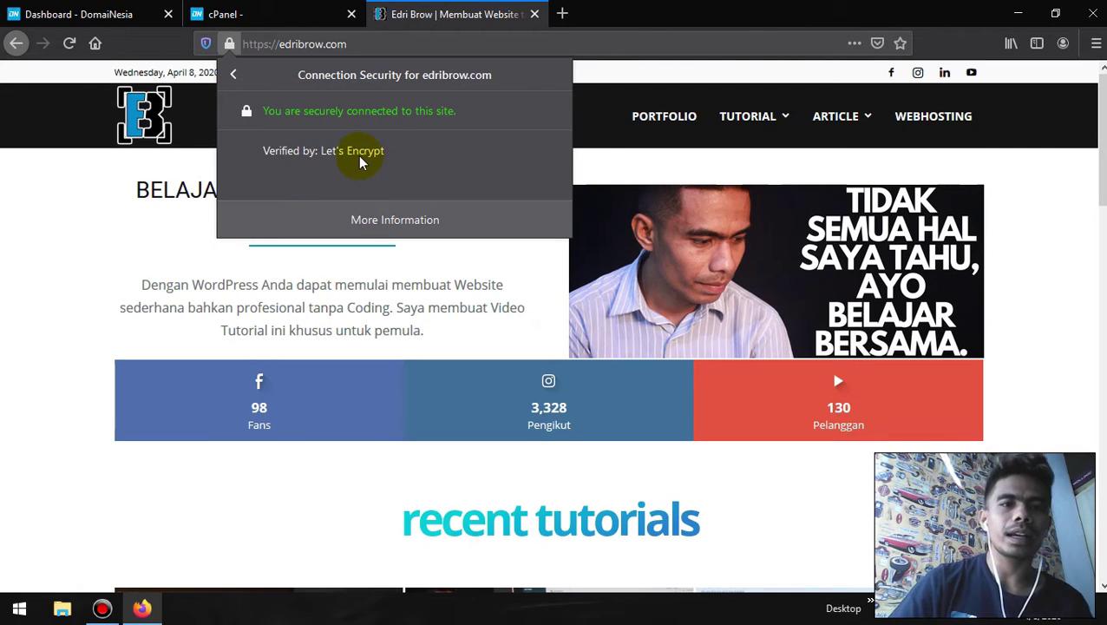
{"action": "left_click", "coordinate": [377, 219]}
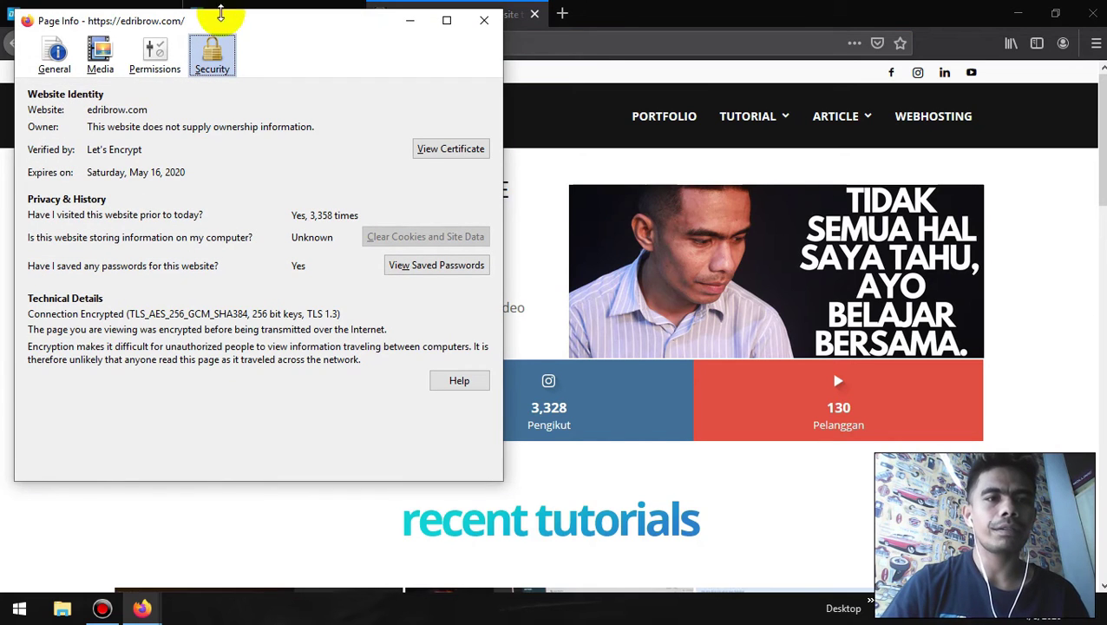
- View the site's Let's Encrypt certificate, then close it and return to the install form
{"action": "left_click_drag", "start_coordinate": [222, 29], "coordinate": [484, 67]}
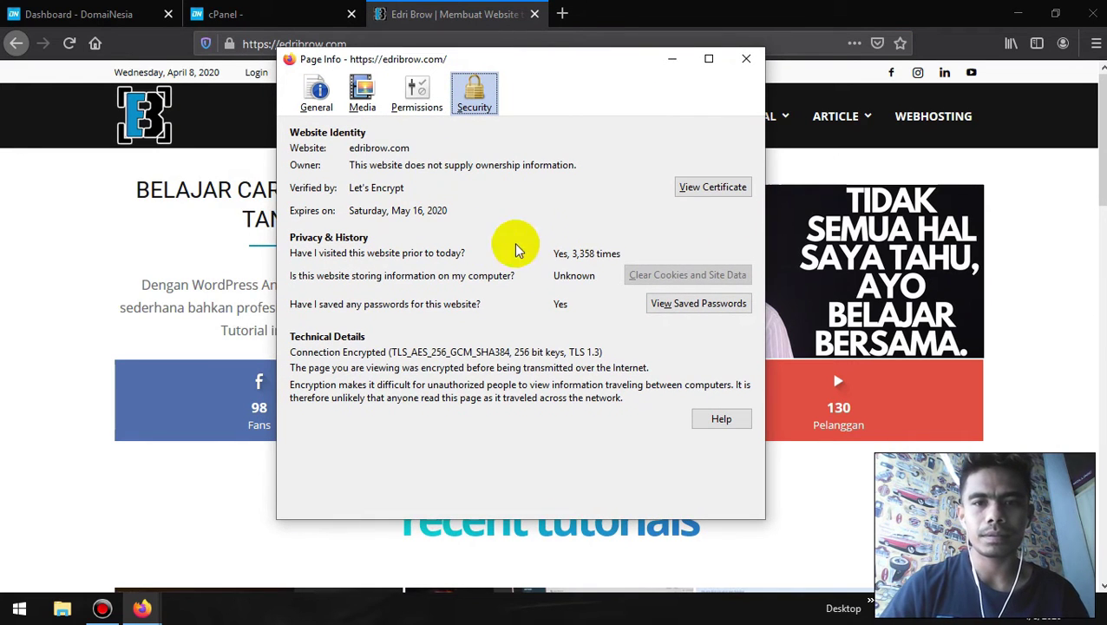
{"action": "left_click", "coordinate": [710, 187]}
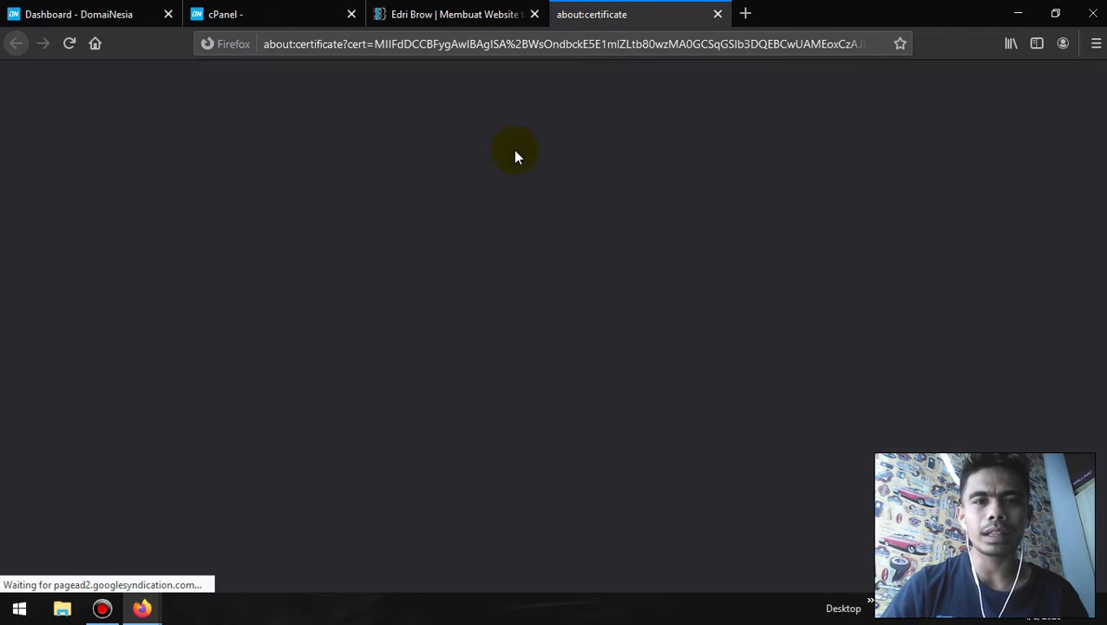
{"action": "scroll", "coordinate": [501, 308], "scroll_direction": "down", "scroll_amount": 5}
{"action": "scroll", "coordinate": [502, 311], "scroll_direction": "up", "scroll_amount": 5}
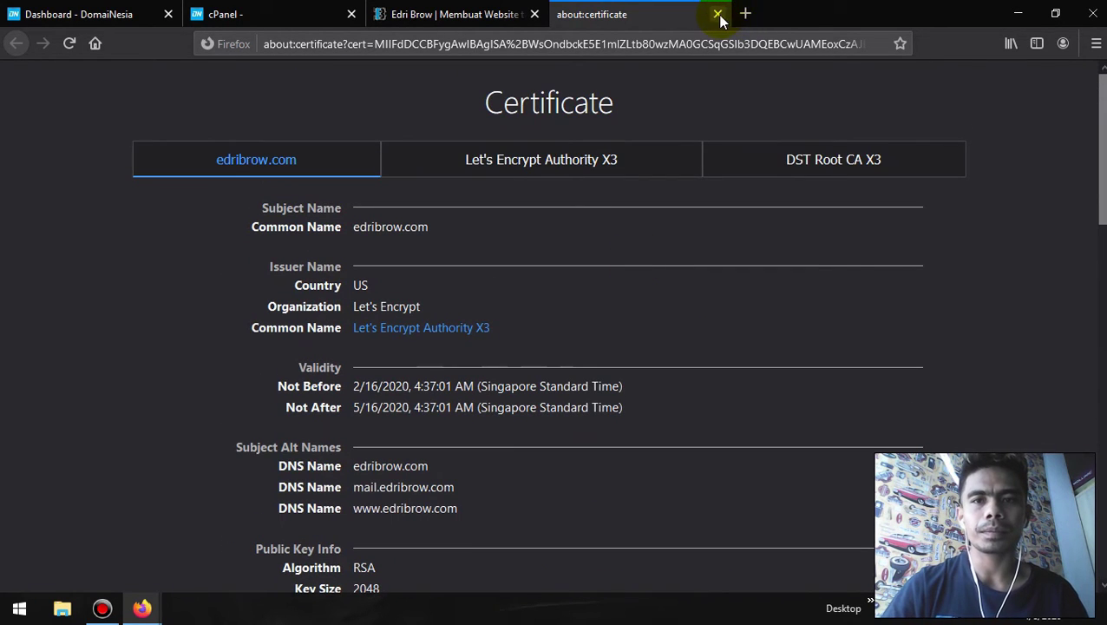
{"action": "left_click", "coordinate": [718, 15]}
{"action": "left_click", "coordinate": [260, 14]}
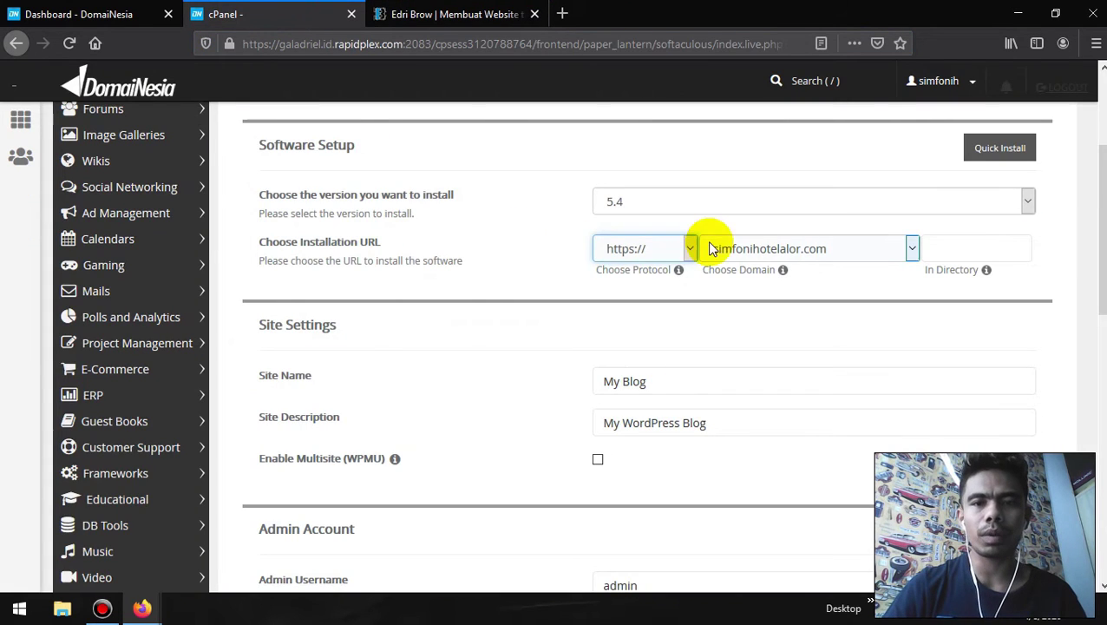
- Replace the default site name My Blog with 'Simfoni Hotel Alor'
{"action": "scroll", "coordinate": [366, 341], "scroll_direction": "down", "scroll_amount": 5}
{"action": "scroll", "coordinate": [414, 312], "scroll_direction": "up", "scroll_amount": 1}
{"action": "scroll", "coordinate": [415, 312], "scroll_direction": "up", "scroll_amount": 2}
{"action": "left_click", "coordinate": [672, 215]}
{"action": "scroll", "coordinate": [672, 223], "scroll_direction": "up", "scroll_amount": 1}
{"action": "triple_click", "coordinate": [676, 223]}
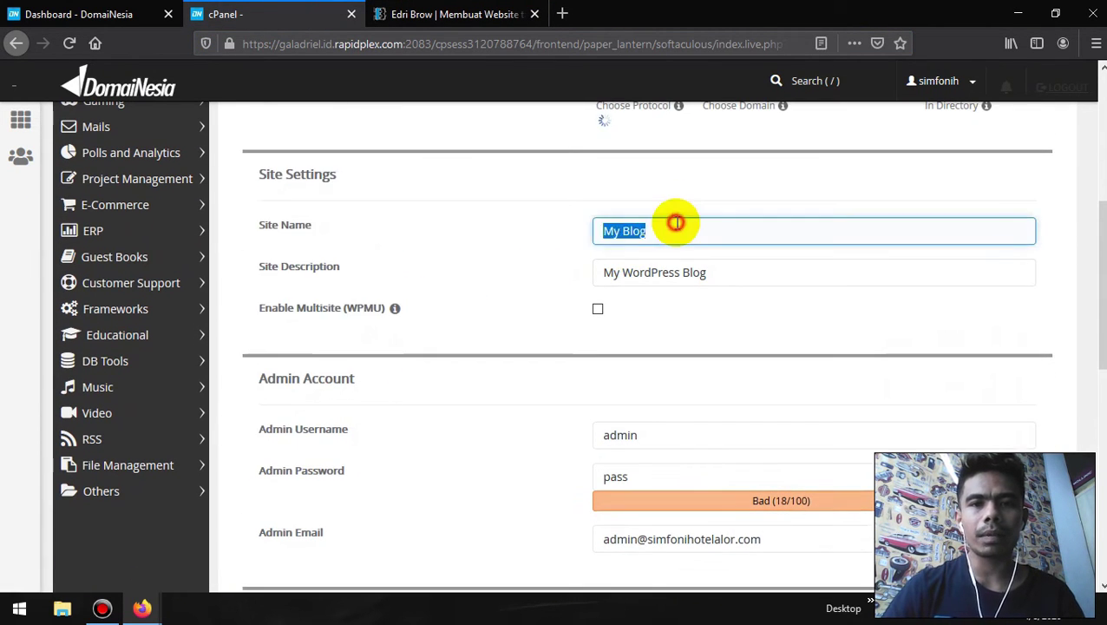
{"action": "scroll", "coordinate": [675, 223], "scroll_direction": "up", "scroll_amount": 1}
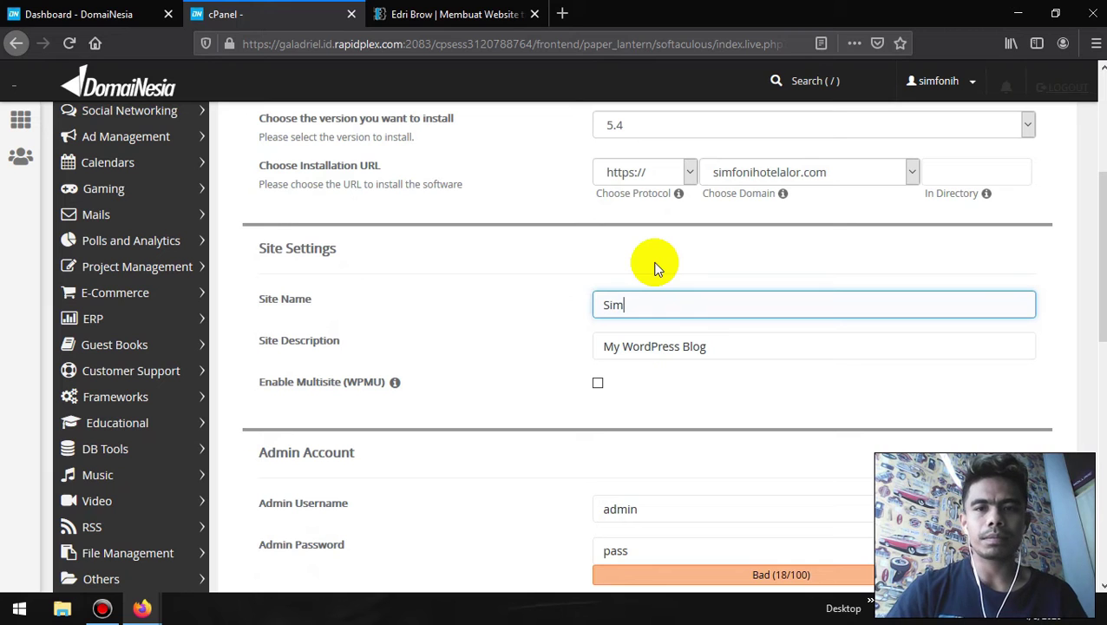
{"action": "type", "text": "otel Alor"}
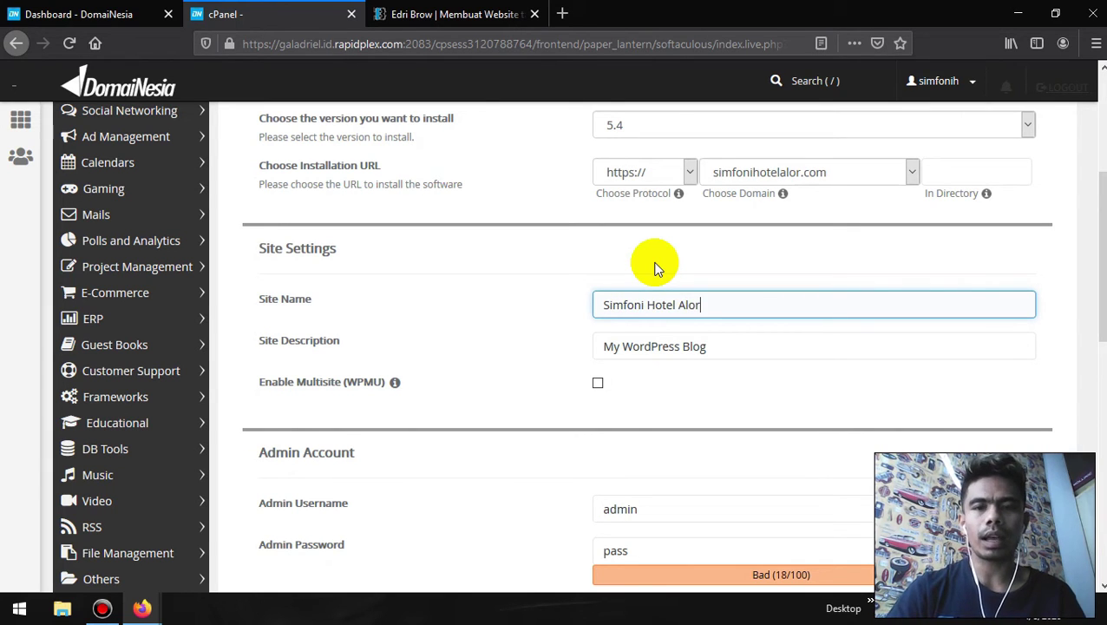
- Set the site description to 'Hotel terbaik dan terbesar di Kabupaten Alor'
{"action": "key", "text": "Tab"}
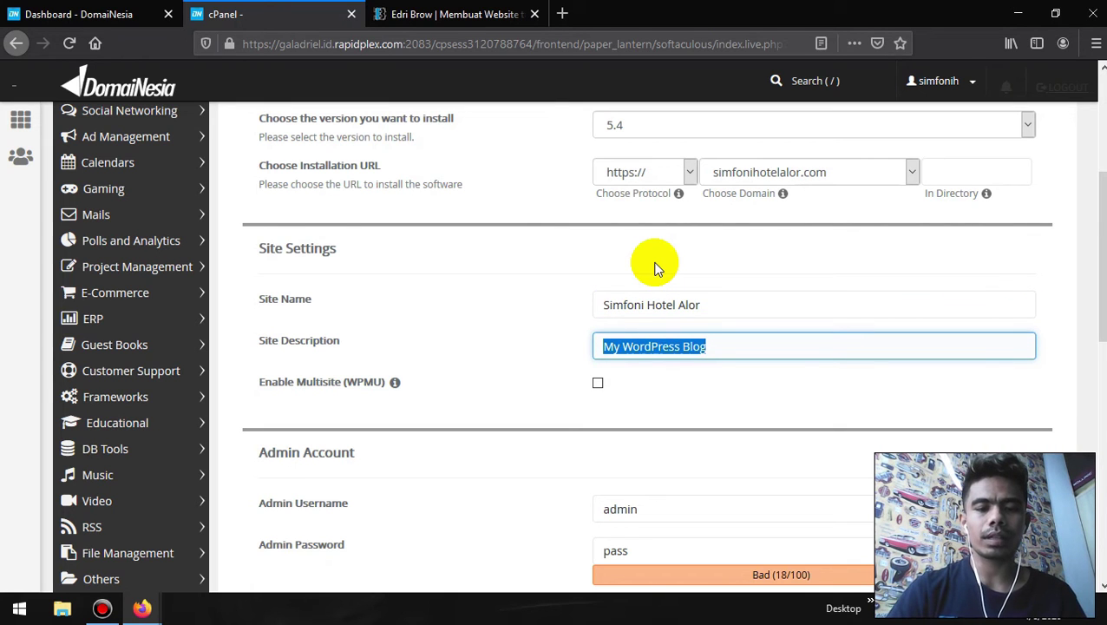
{"action": "scroll", "coordinate": [458, 333], "scroll_direction": "down", "scroll_amount": 2}
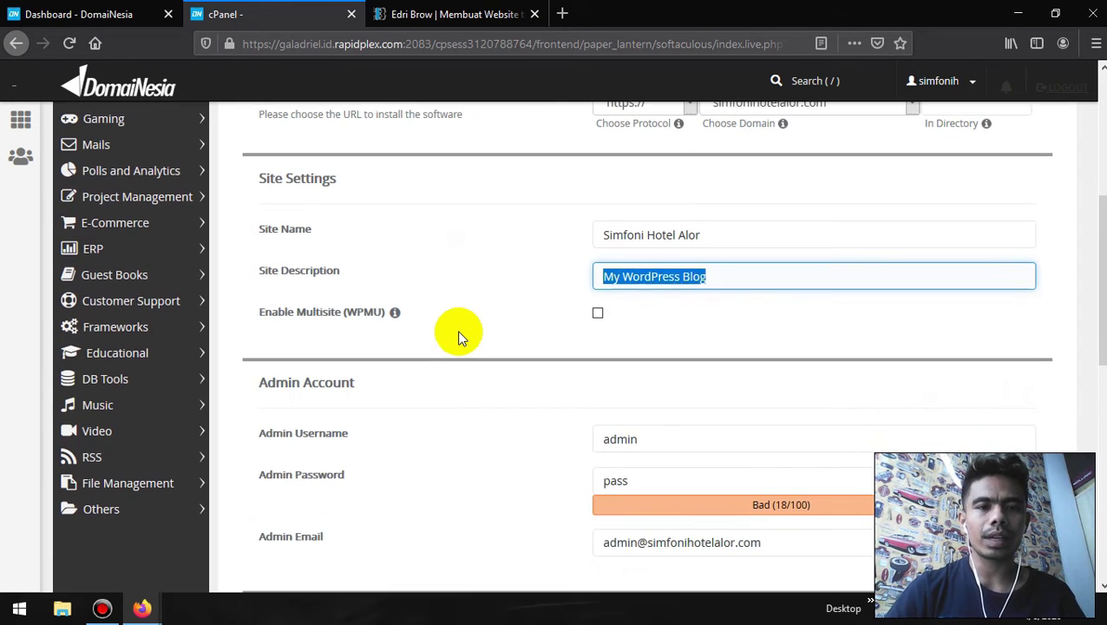
{"action": "type", "text": "Hotel"}
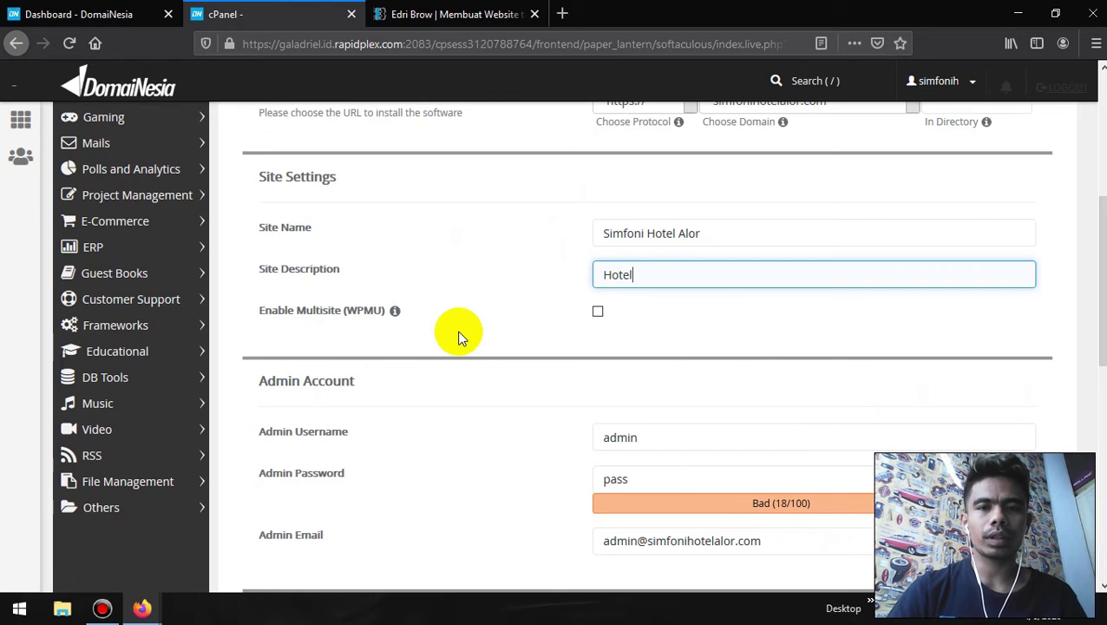
{"action": "type", "text": " terbaik dan "}
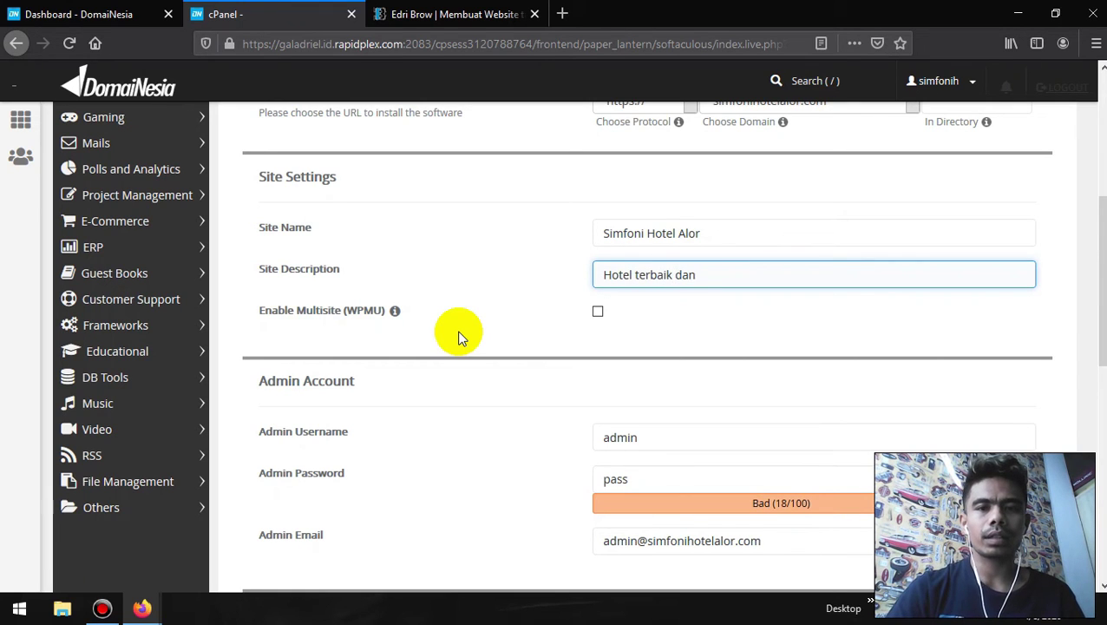
{"action": "type", "text": "terbesa"}
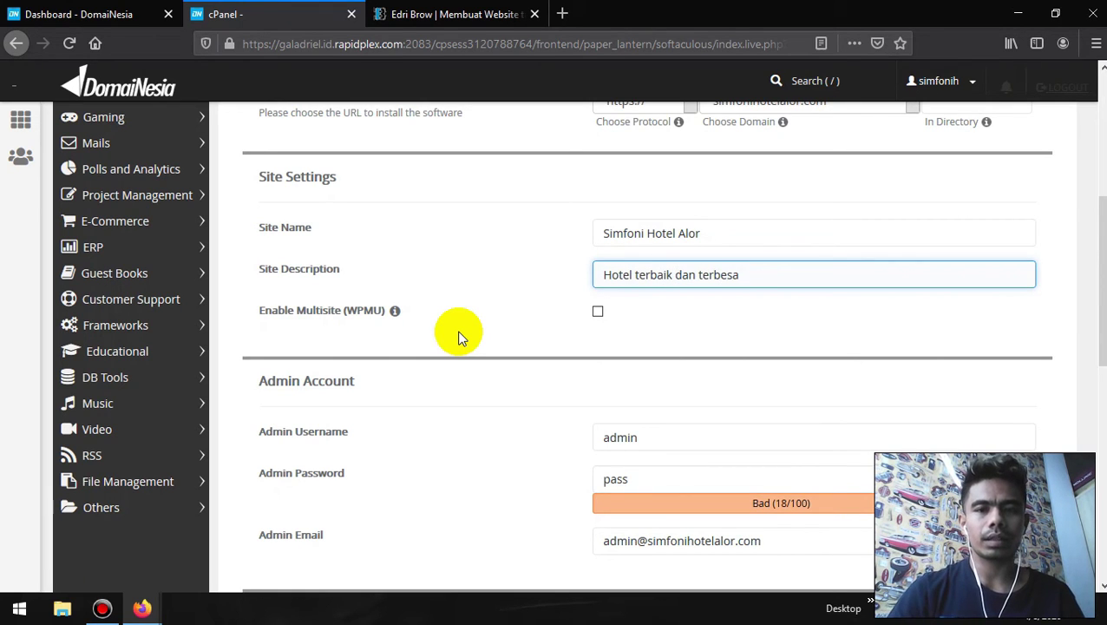
{"action": "type", "text": "r di Kabupaten Alor"}
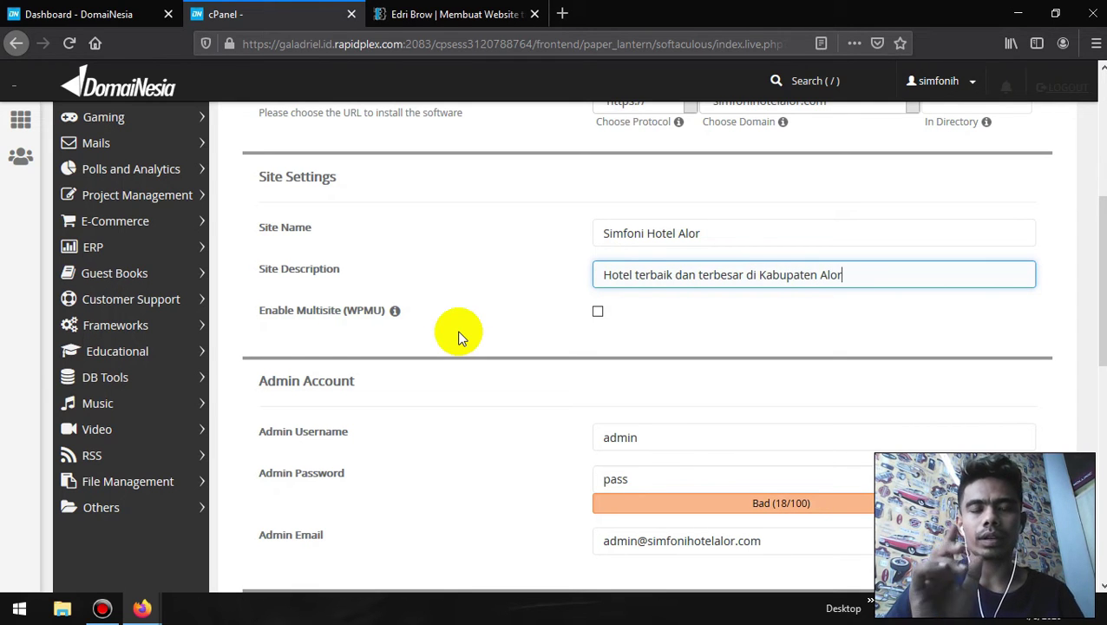
{"action": "scroll", "coordinate": [457, 333], "scroll_direction": "down", "scroll_amount": 3}
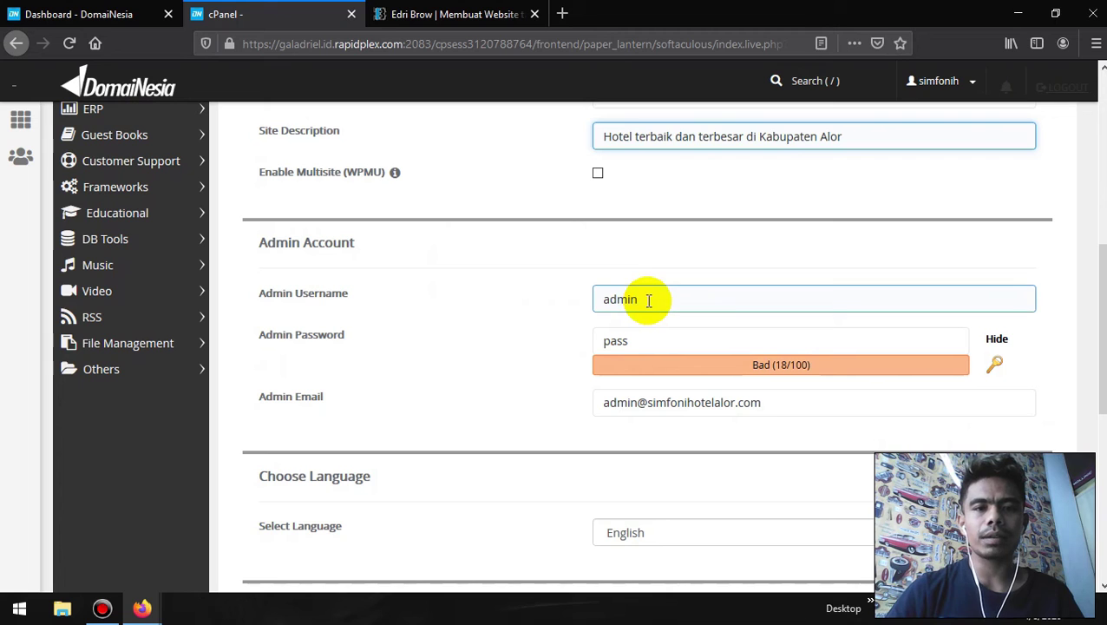
- Change the admin username to 'Simfoni' and enter a new admin password
{"action": "double_click", "coordinate": [648, 299]}
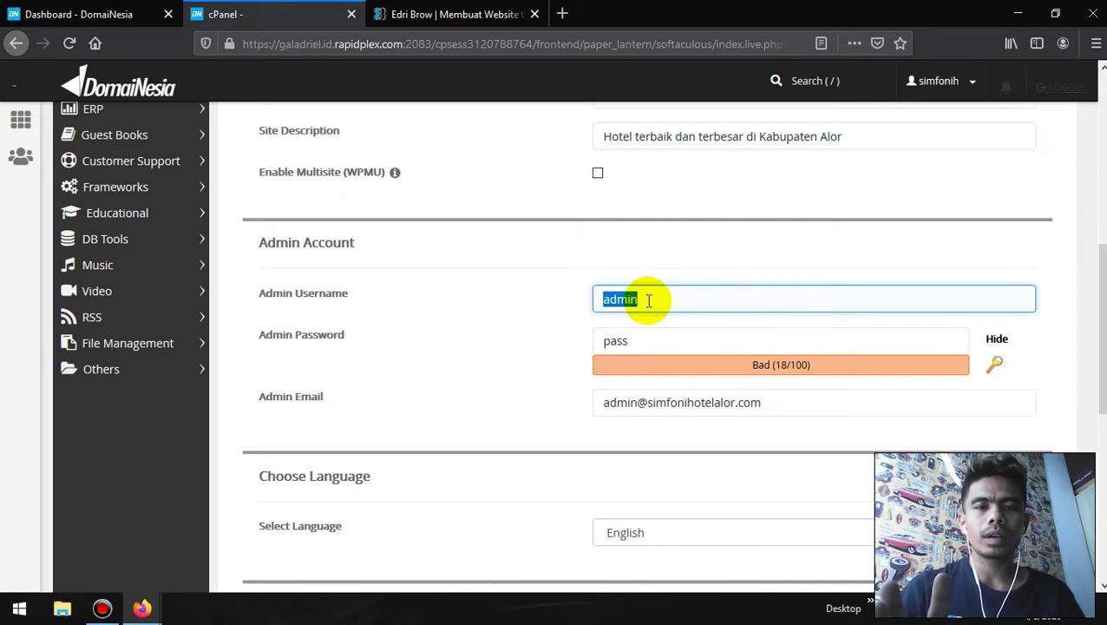
{"action": "type", "text": "Simfoni"}
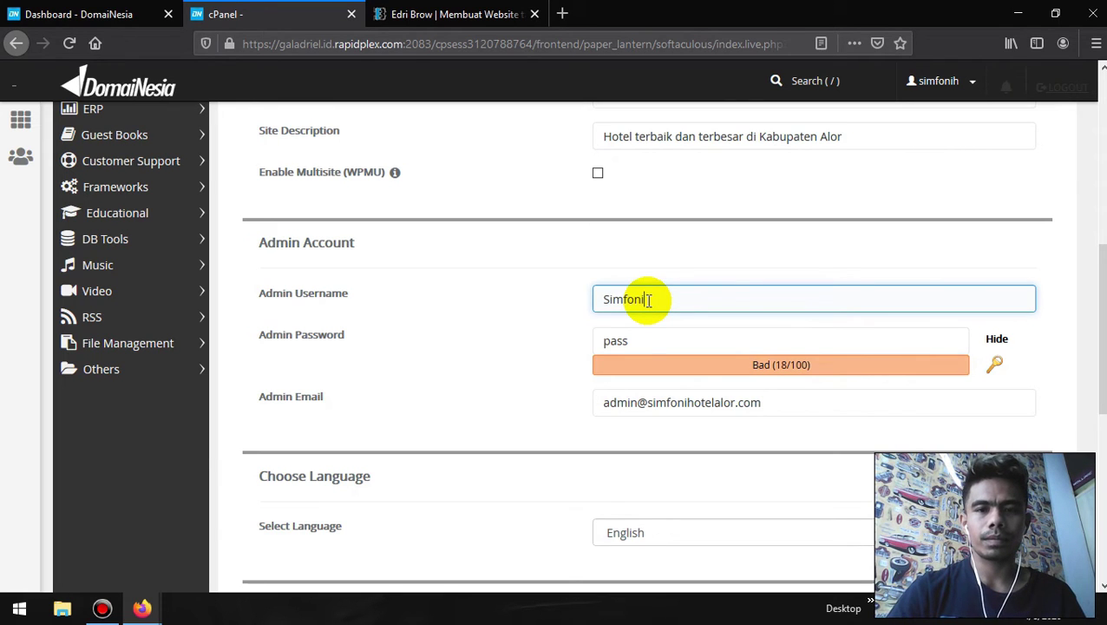
{"action": "scroll", "coordinate": [647, 298], "scroll_direction": "down", "scroll_amount": 1}
{"action": "double_click", "coordinate": [645, 291]}
{"action": "type", "text": "123456789"}
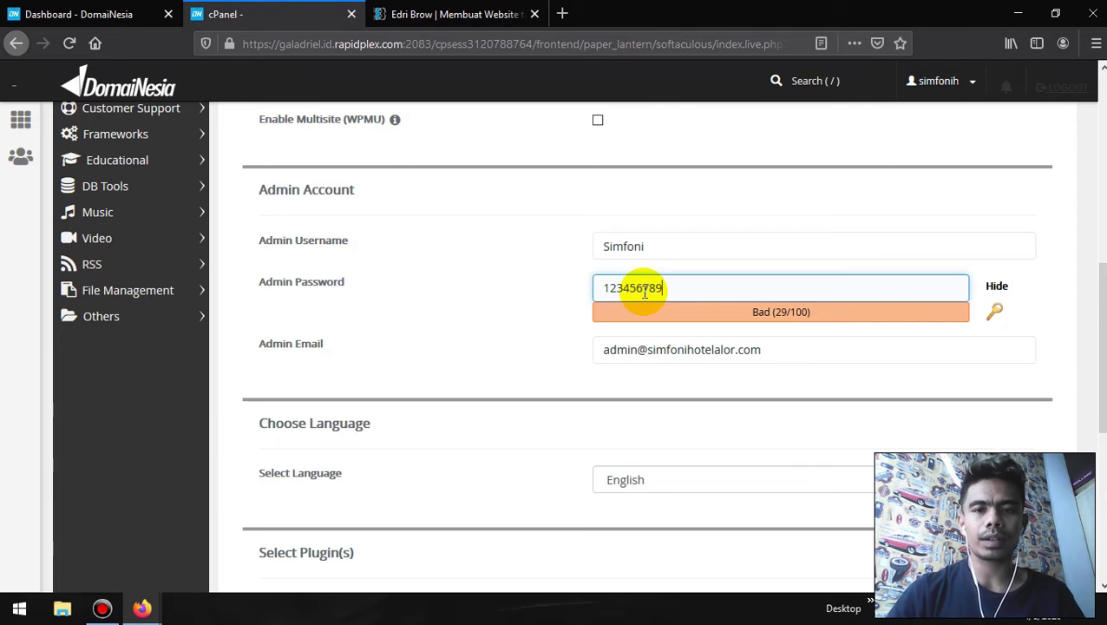
{"action": "scroll", "coordinate": [645, 292], "scroll_direction": "down", "scroll_amount": 1}
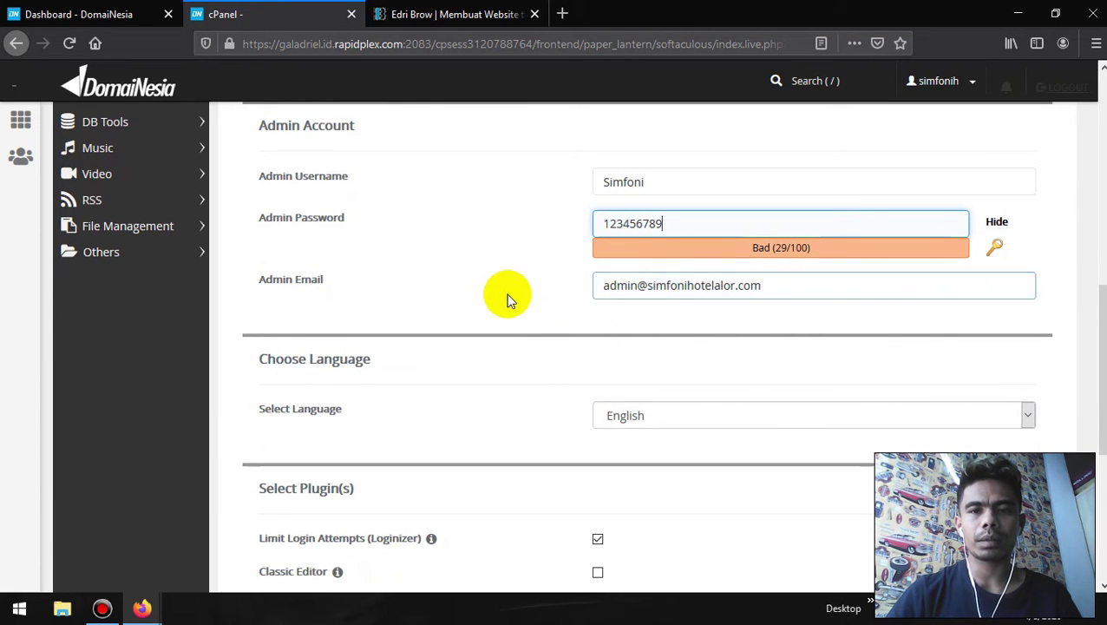
- Enable Classic Editor and disable Limit Login Attempts (Loginizer) and the dn plugin set
{"action": "scroll", "coordinate": [486, 310], "scroll_direction": "down", "scroll_amount": 2}
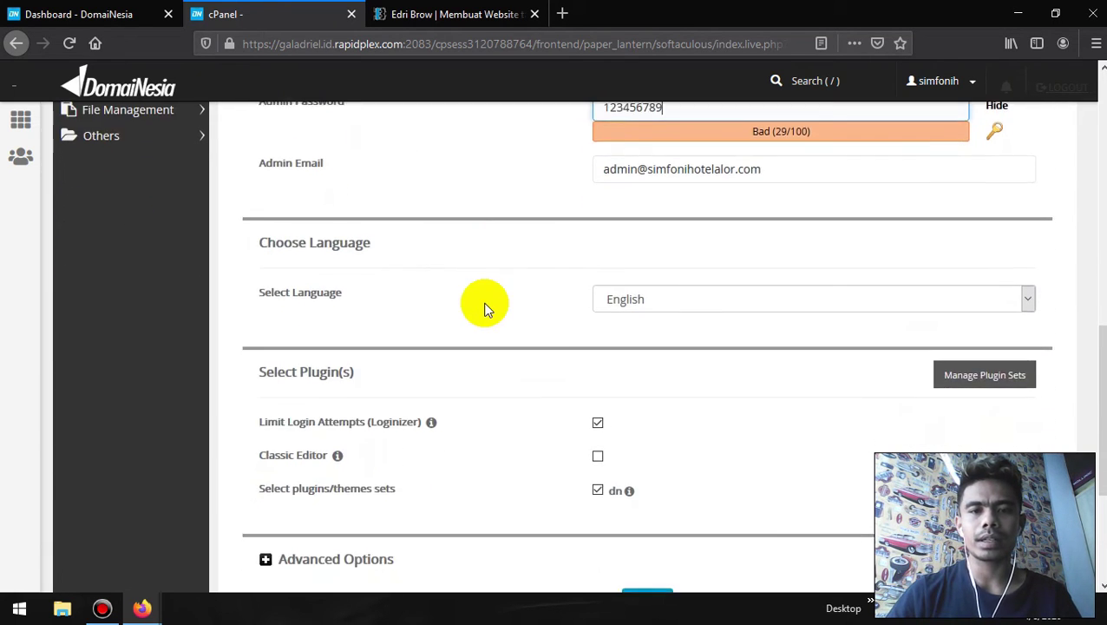
{"action": "scroll", "coordinate": [486, 310], "scroll_direction": "up", "scroll_amount": 3}
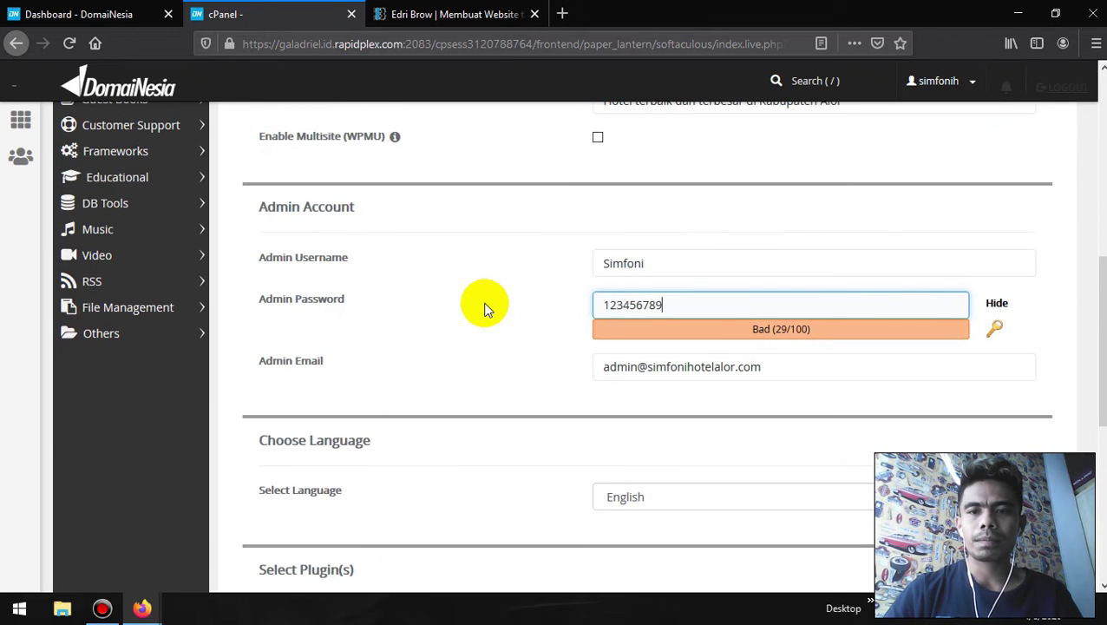
{"action": "scroll", "coordinate": [486, 310], "scroll_direction": "down", "scroll_amount": 1}
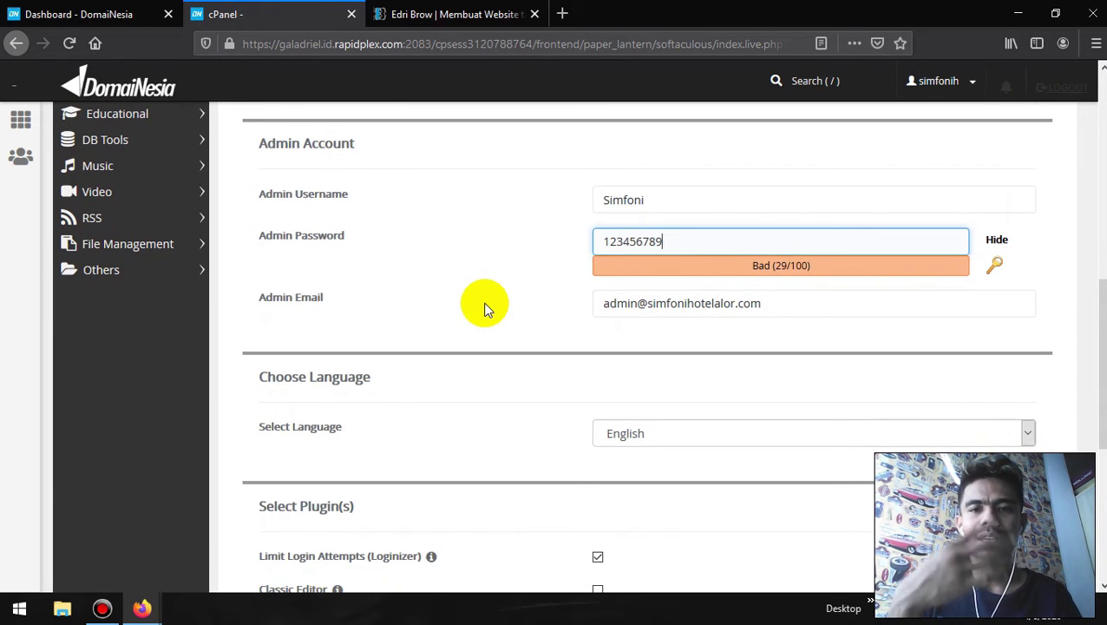
{"action": "scroll", "coordinate": [486, 309], "scroll_direction": "down", "scroll_amount": 3}
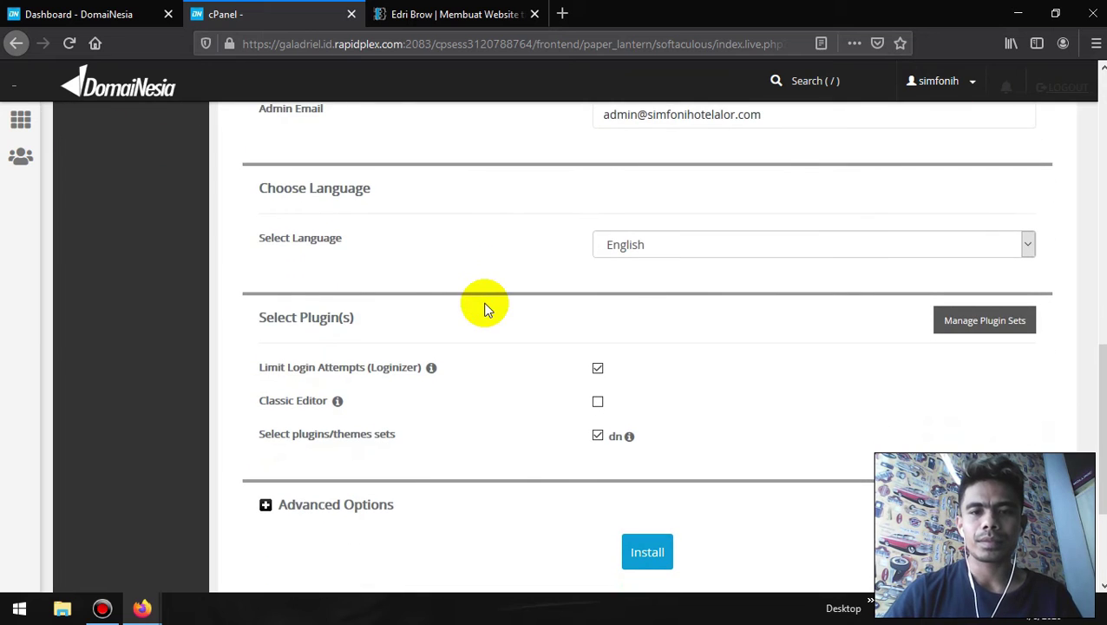
{"action": "scroll", "coordinate": [485, 310], "scroll_direction": "down", "scroll_amount": 1}
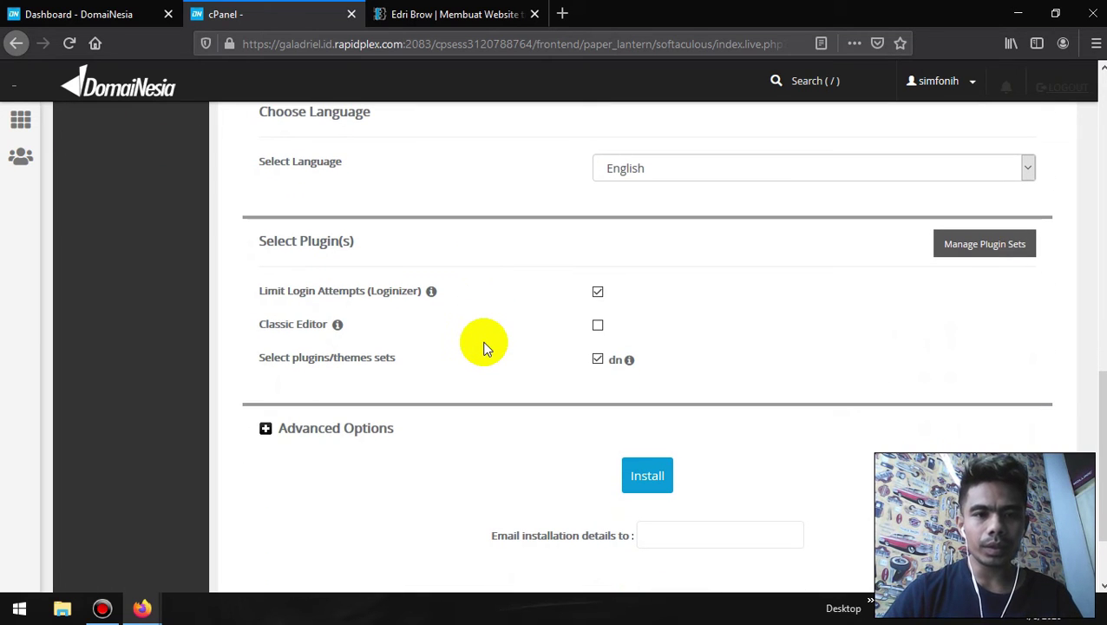
{"action": "left_click", "coordinate": [598, 327]}
{"action": "left_click", "coordinate": [600, 295]}
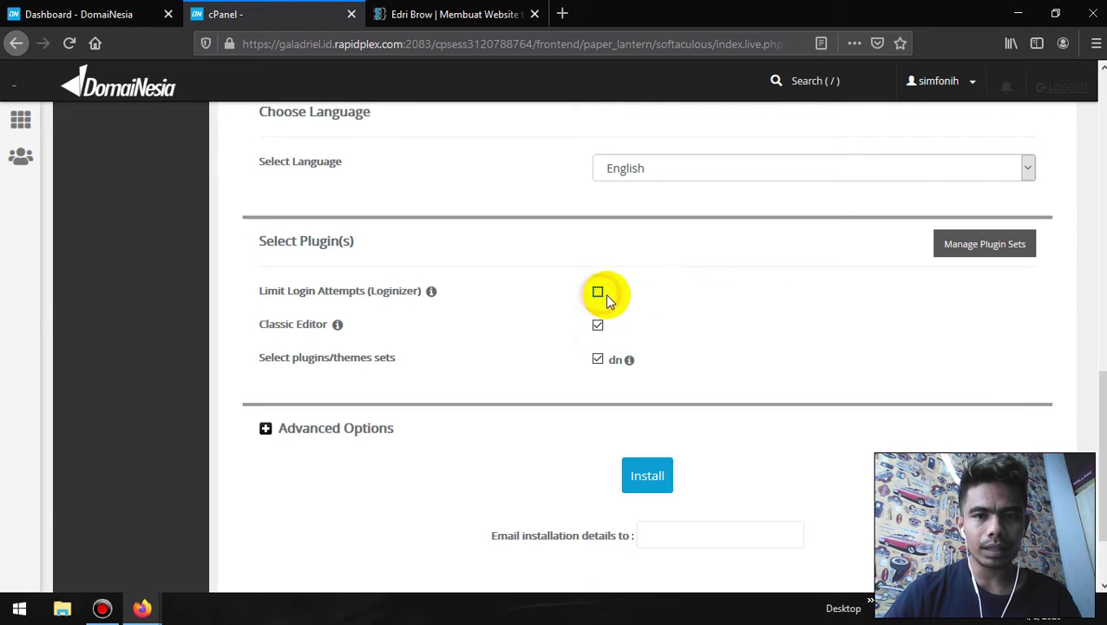
{"action": "left_click", "coordinate": [598, 359]}
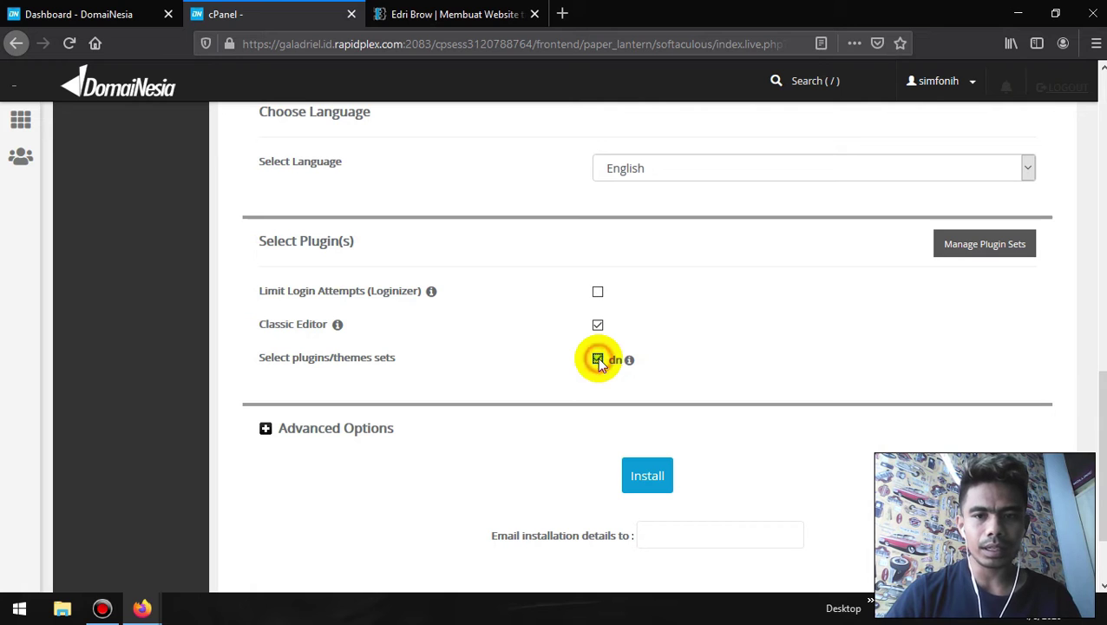
{"action": "scroll", "coordinate": [510, 334], "scroll_direction": "down", "scroll_amount": 2}
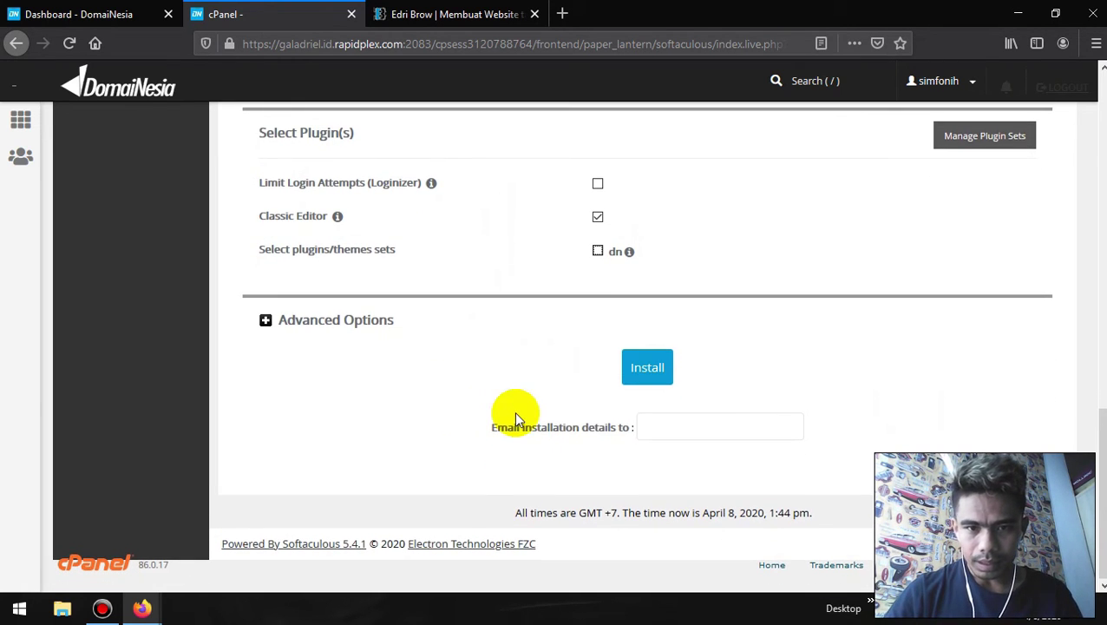
- Enter the recipient e-mail address in the 'Email installation details to' field, fixing a typo
{"action": "left_click", "coordinate": [648, 427]}
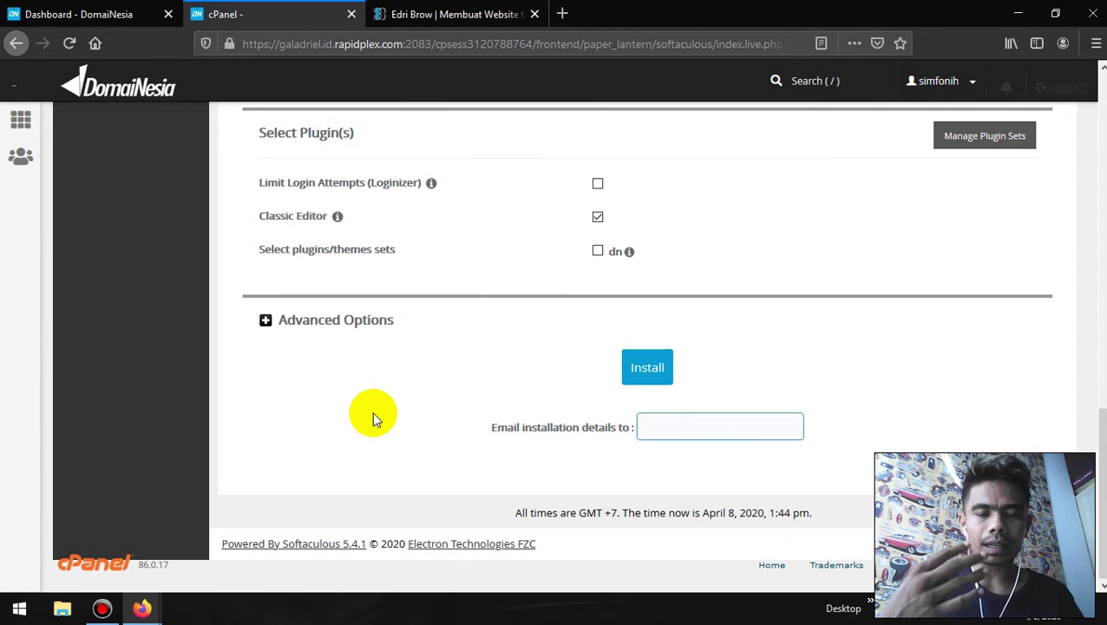
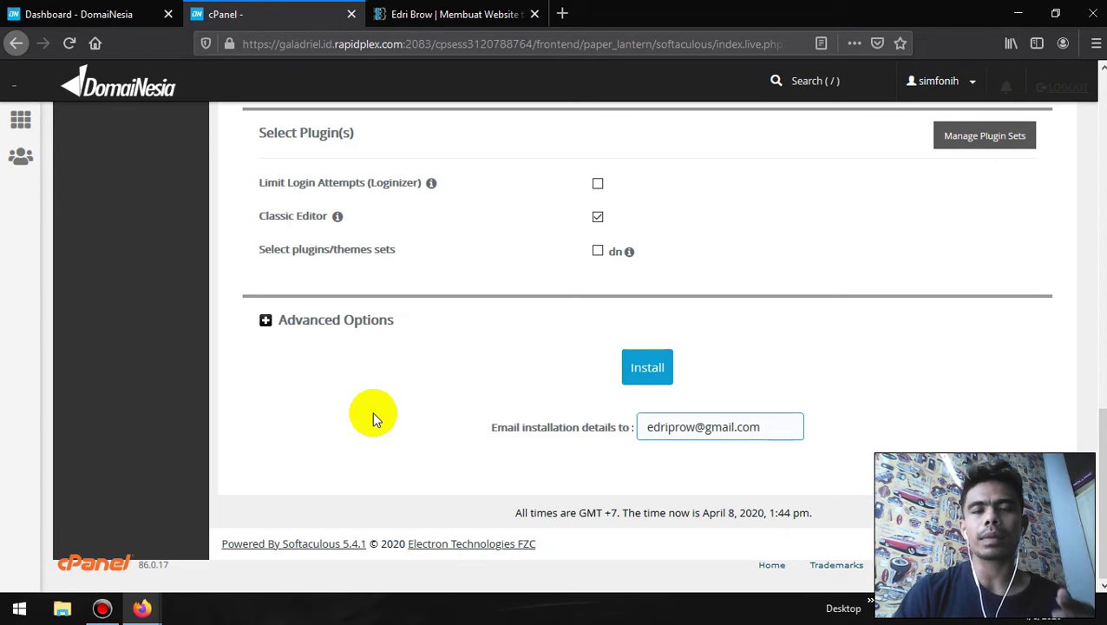
- Review the Site Settings and Admin Account entries, then launch the WordPress installation
{"action": "scroll", "coordinate": [372, 412], "scroll_direction": "up", "scroll_amount": 10}
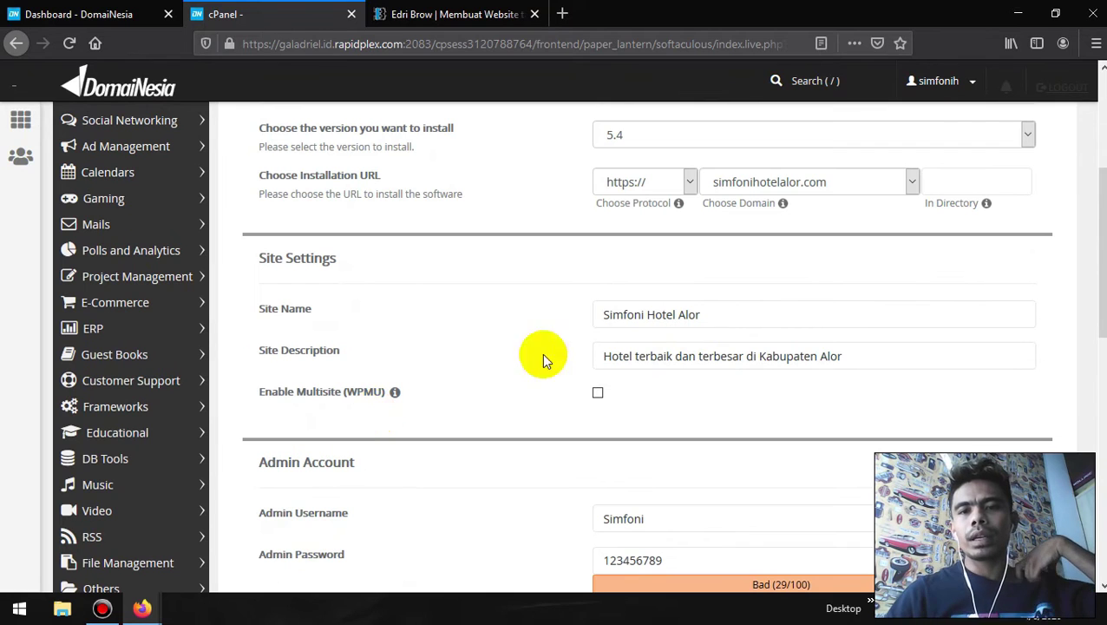
{"action": "scroll", "coordinate": [602, 334], "scroll_direction": "down", "scroll_amount": 3}
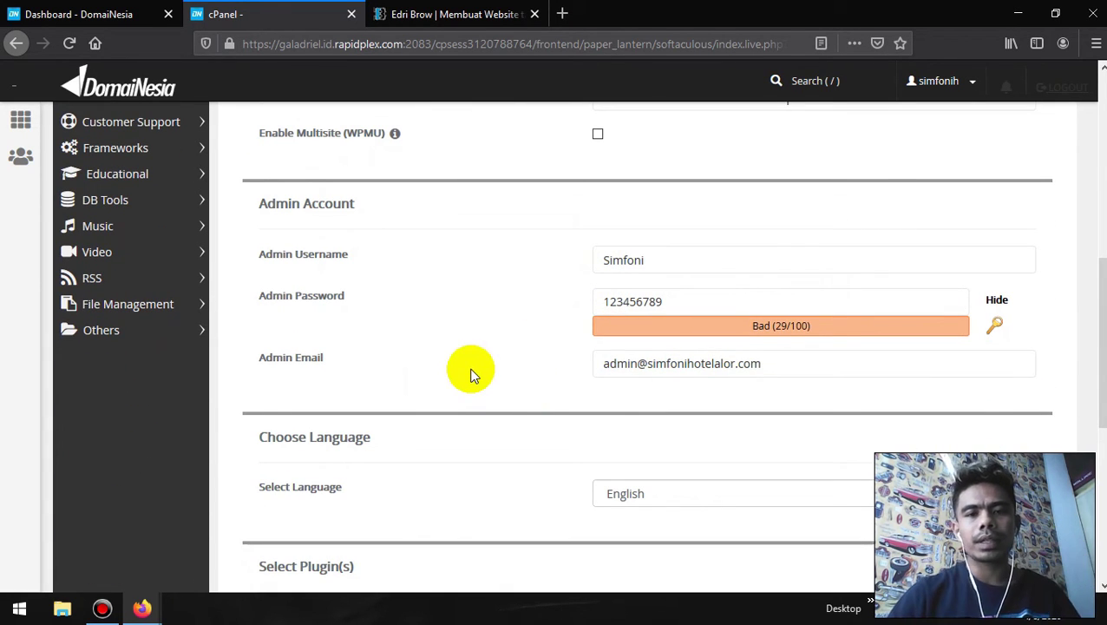
{"action": "scroll", "coordinate": [469, 373], "scroll_direction": "down", "scroll_amount": 2}
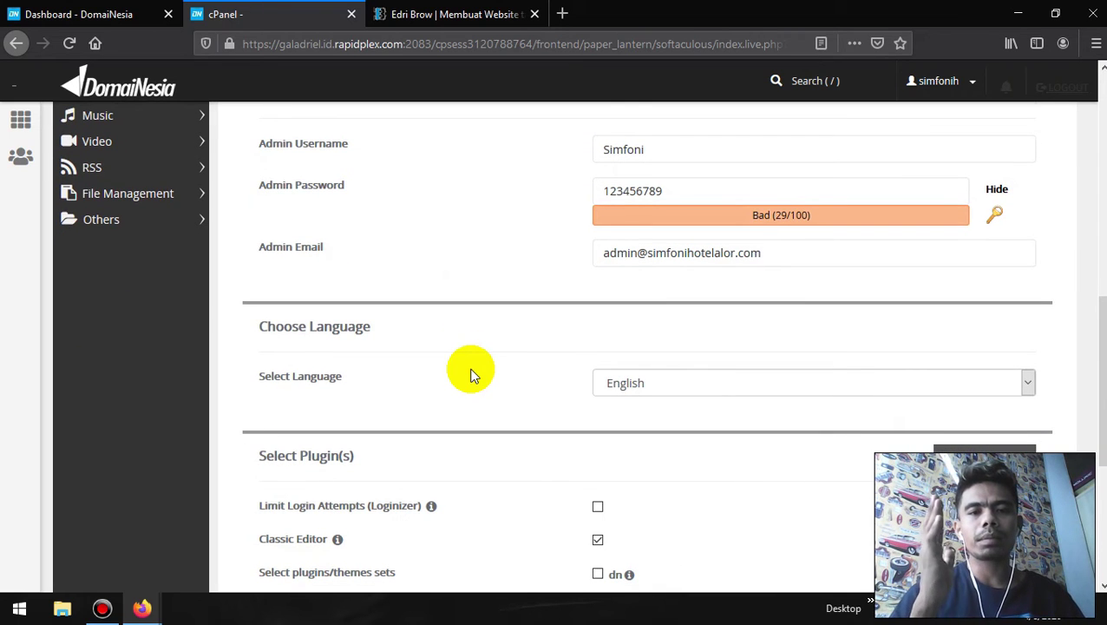
{"action": "scroll", "coordinate": [470, 373], "scroll_direction": "down", "scroll_amount": 2}
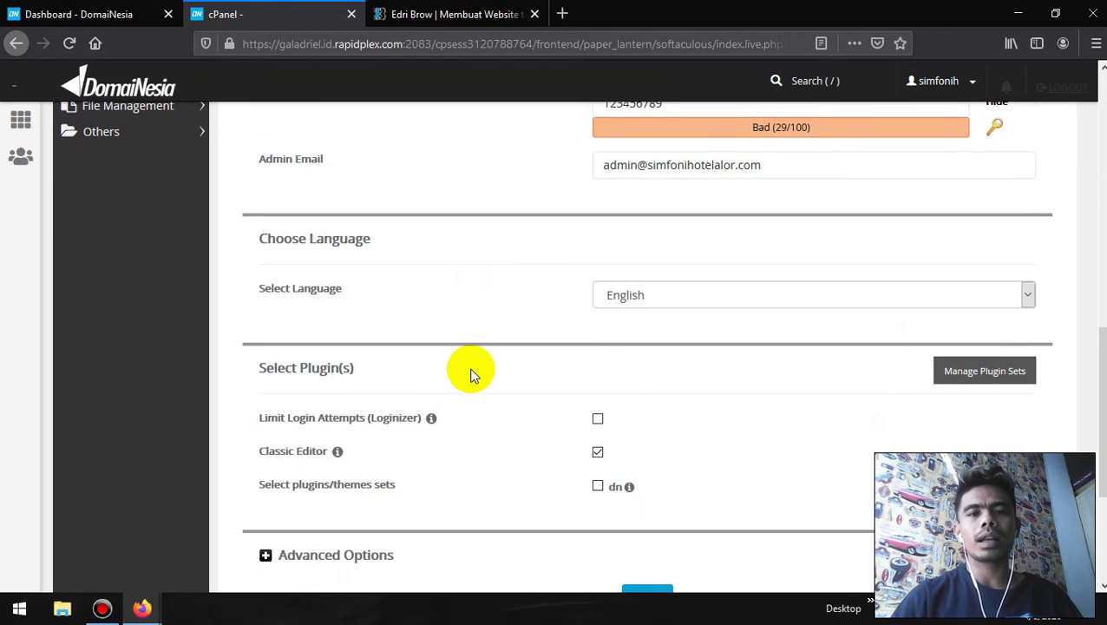
{"action": "scroll", "coordinate": [469, 373], "scroll_direction": "down", "scroll_amount": 5}
{"action": "left_click", "coordinate": [642, 369]}
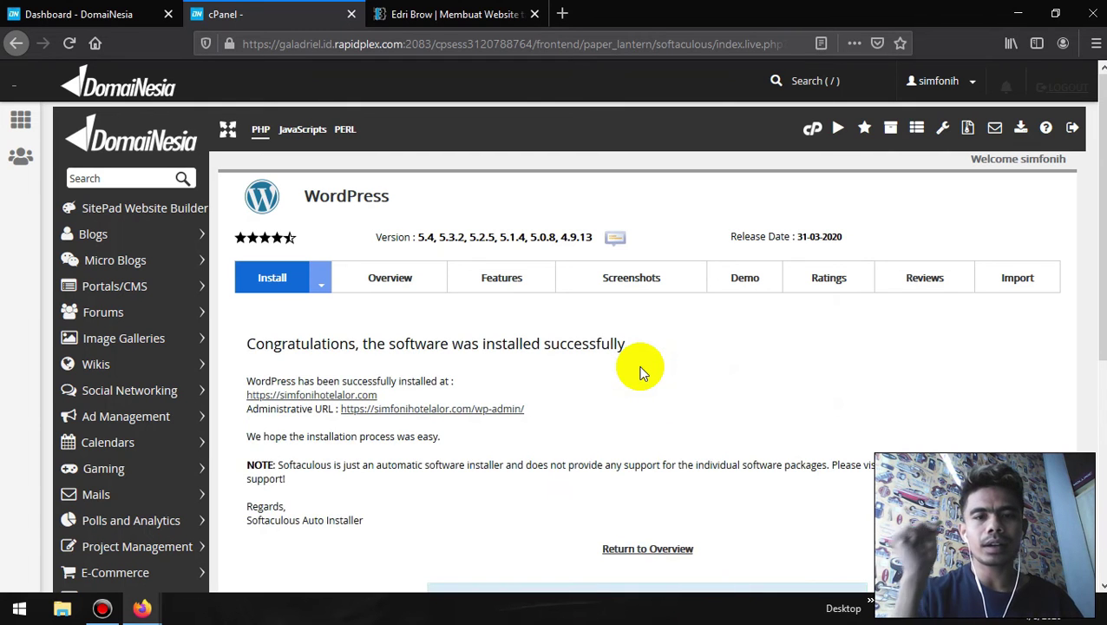
{"action": "scroll", "coordinate": [639, 371], "scroll_direction": "down", "scroll_amount": 1}
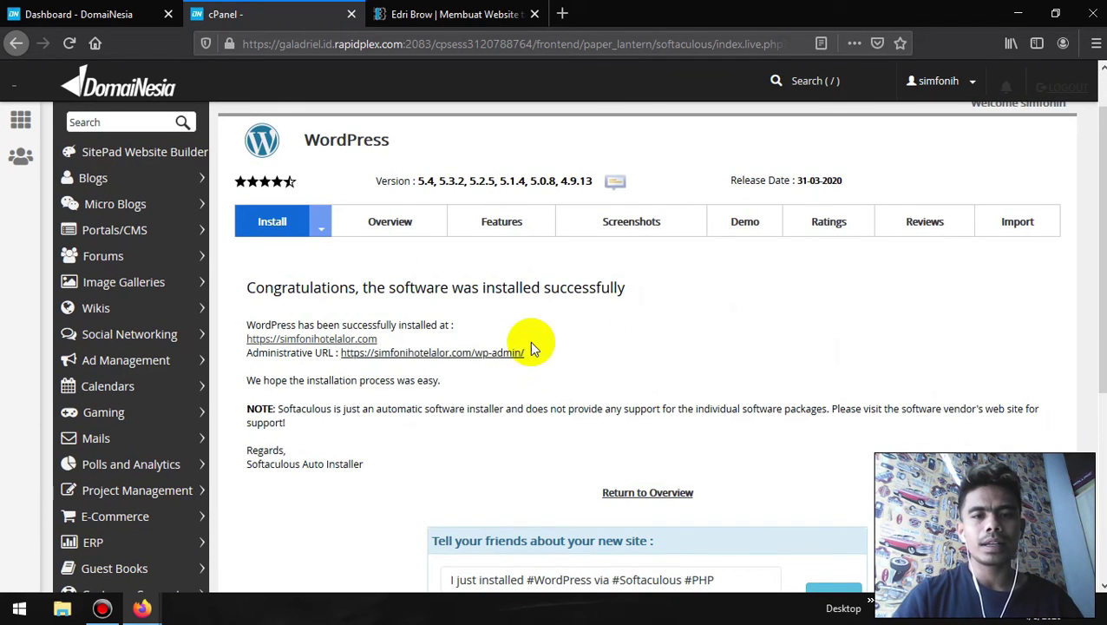
{"action": "scroll", "coordinate": [602, 336], "scroll_direction": "down", "scroll_amount": 4}
{"action": "scroll", "coordinate": [602, 337], "scroll_direction": "up", "scroll_amount": 5}
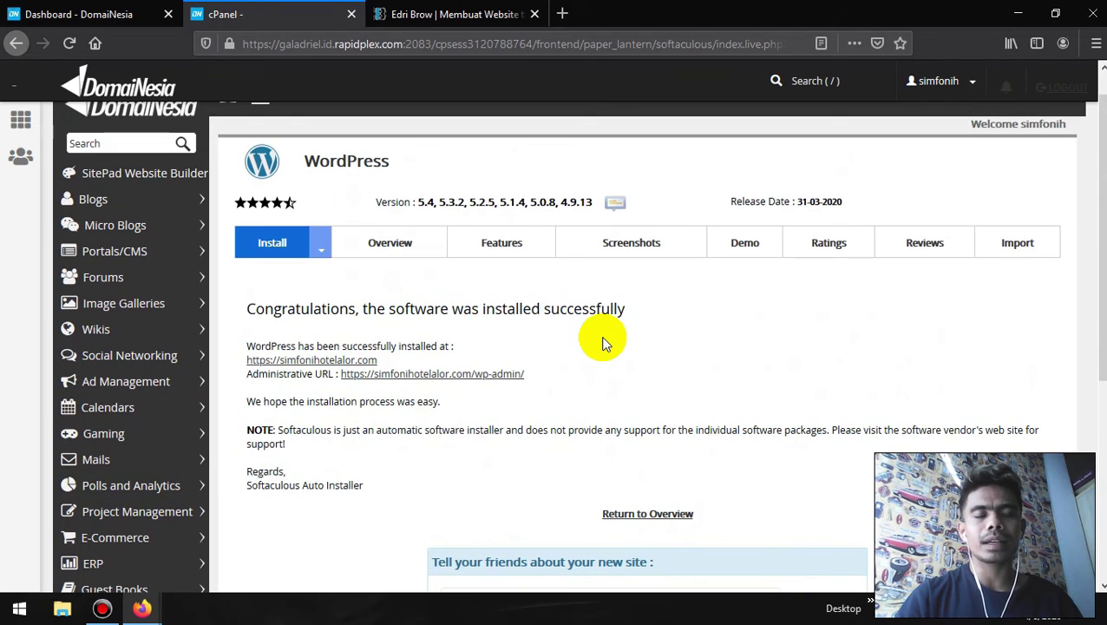
{"action": "scroll", "coordinate": [579, 408], "scroll_direction": "down", "scroll_amount": 2}
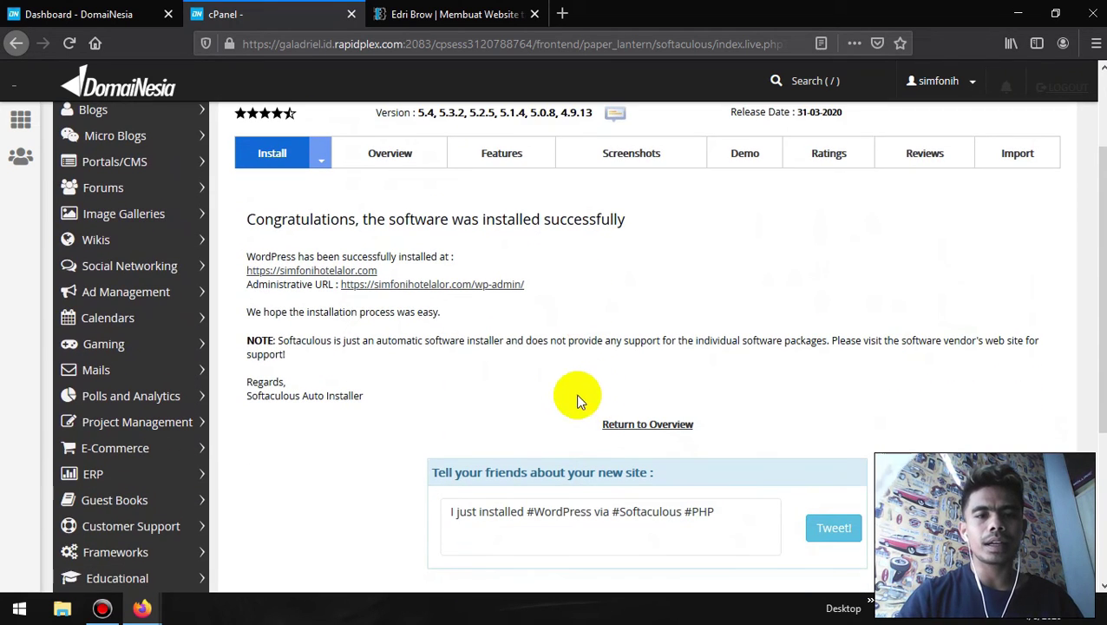
{"action": "left_click", "coordinate": [491, 287]}
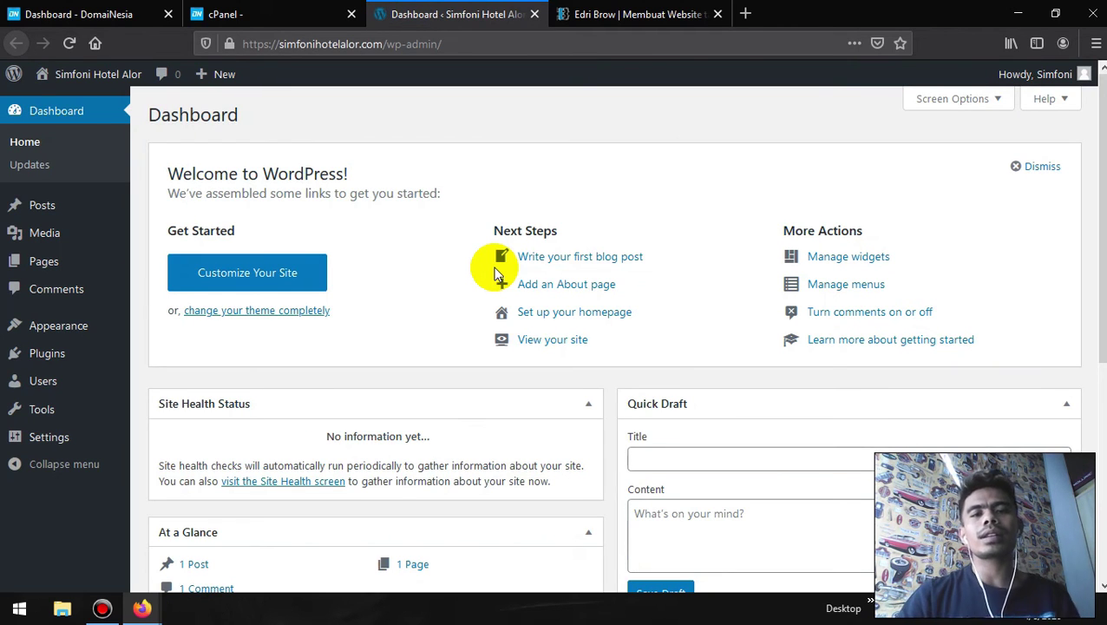
{"action": "scroll", "coordinate": [496, 272], "scroll_direction": "down", "scroll_amount": 3}
{"action": "scroll", "coordinate": [400, 178], "scroll_direction": "up", "scroll_amount": 3}
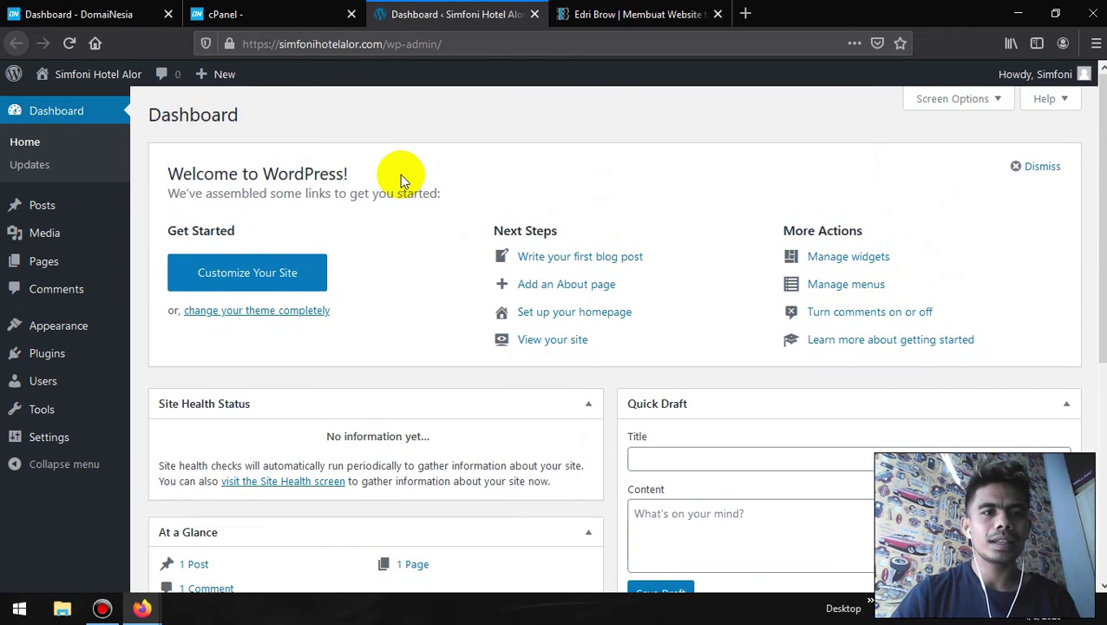
{"action": "mouse_move", "coordinate": [233, 49]}
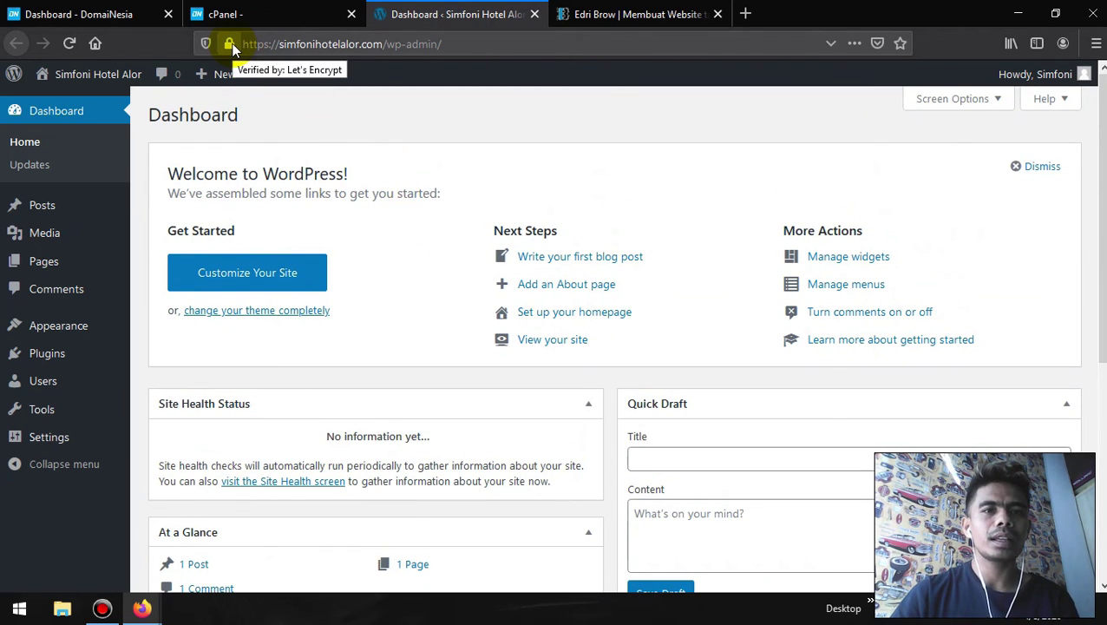
{"action": "left_click", "coordinate": [232, 45]}
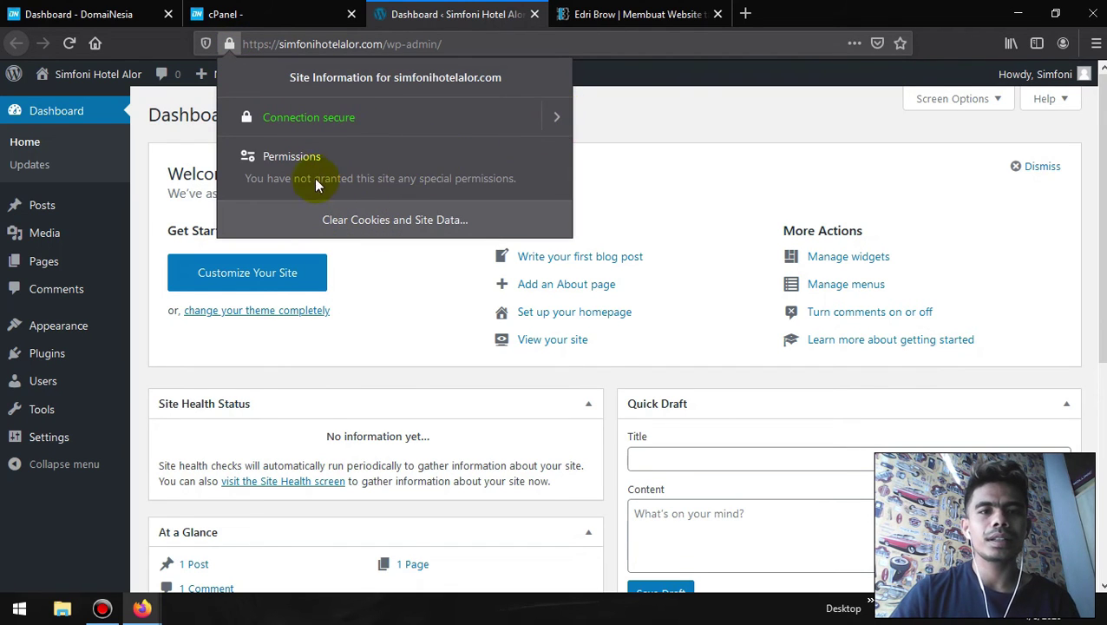
{"action": "left_click", "coordinate": [552, 119]}
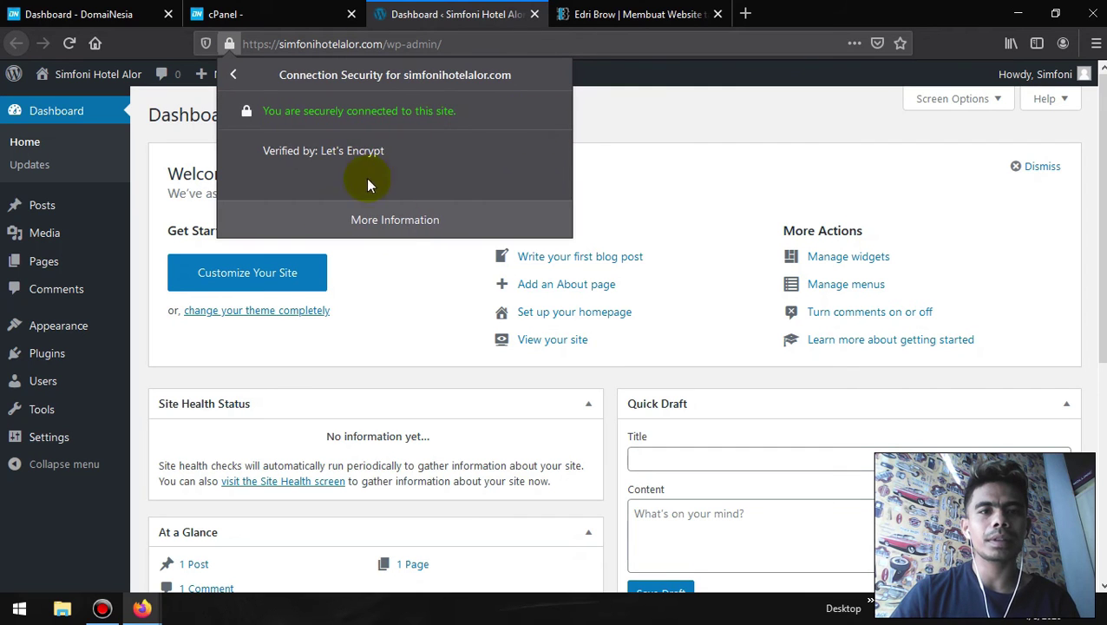
{"action": "left_click", "coordinate": [400, 222]}
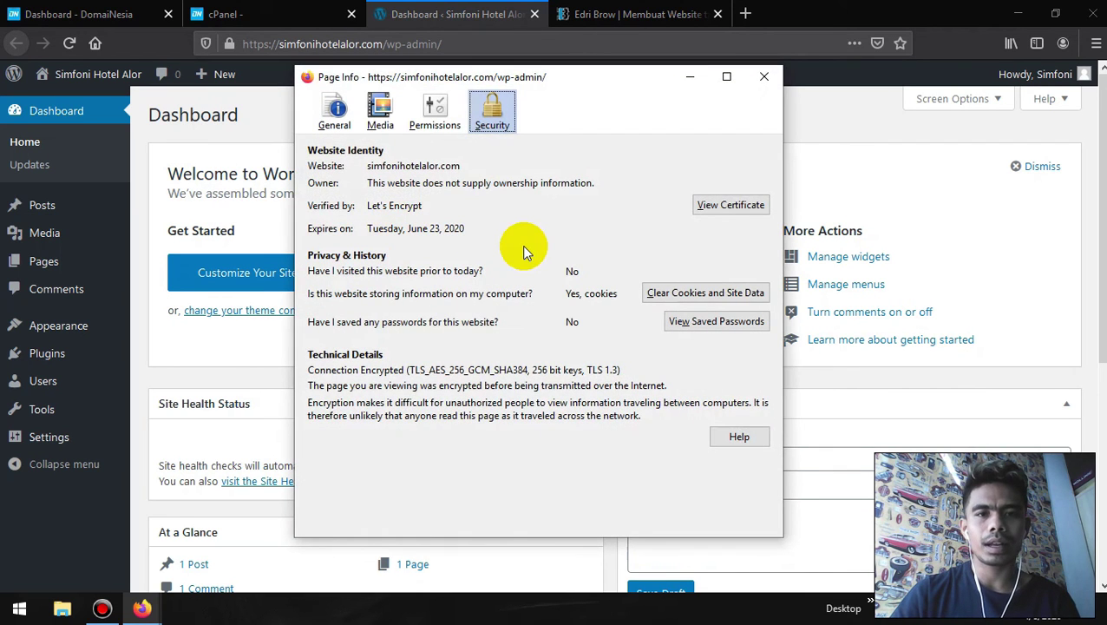
{"action": "left_click", "coordinate": [754, 82]}
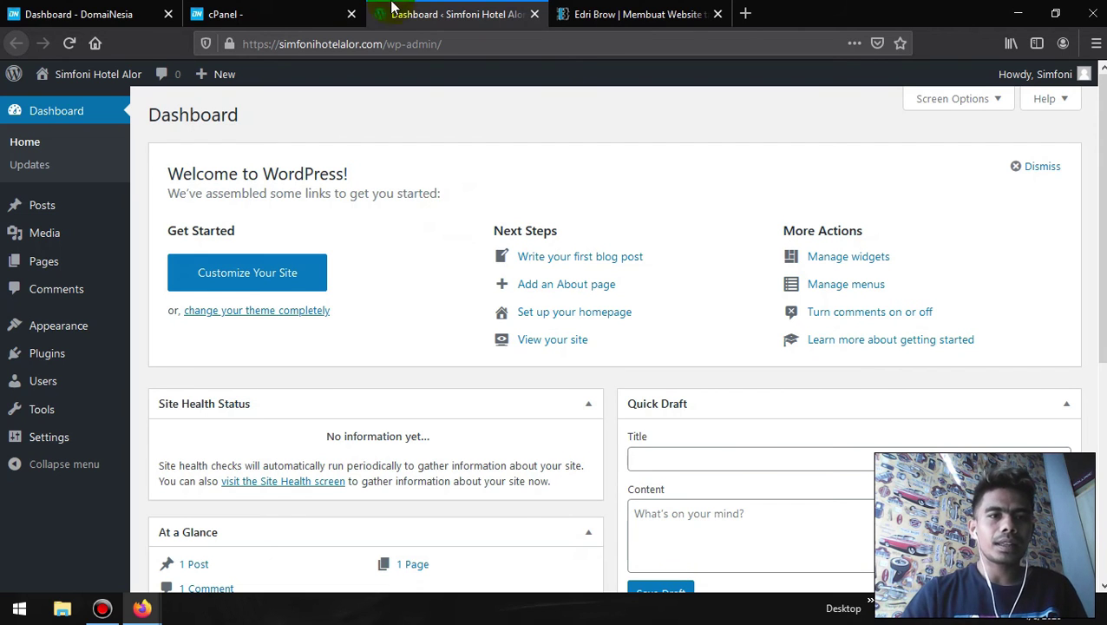
- Return to cPanel's main page, browse it, then switch to the edribrow.com tutorial tab
{"action": "left_click", "coordinate": [294, 11]}
{"action": "left_click", "coordinate": [24, 121]}
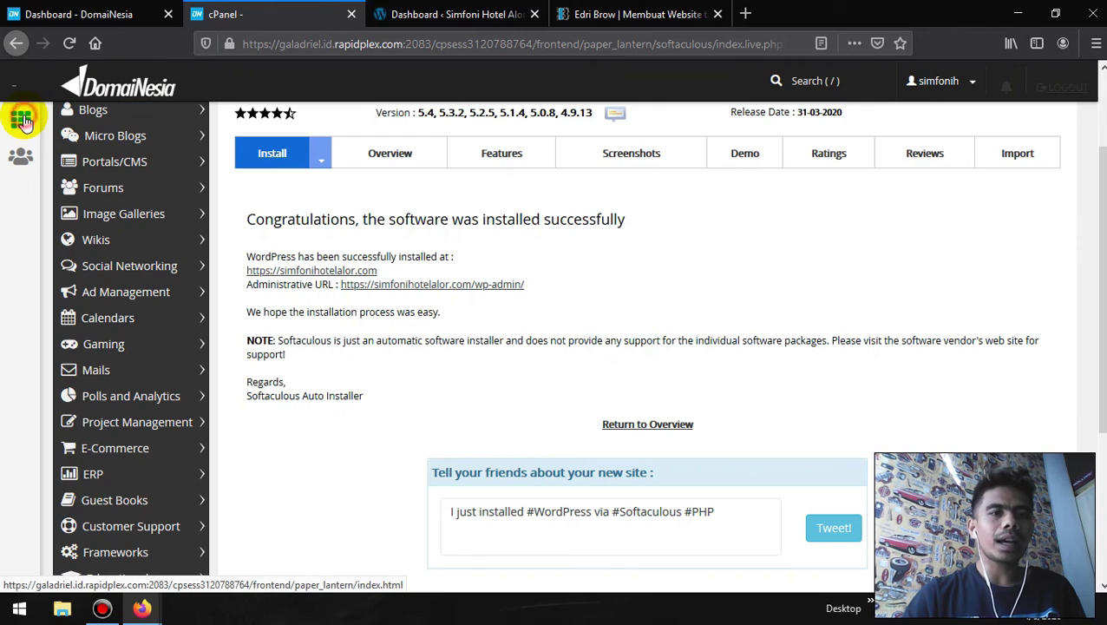
{"action": "scroll", "coordinate": [238, 285], "scroll_direction": "down", "scroll_amount": 12}
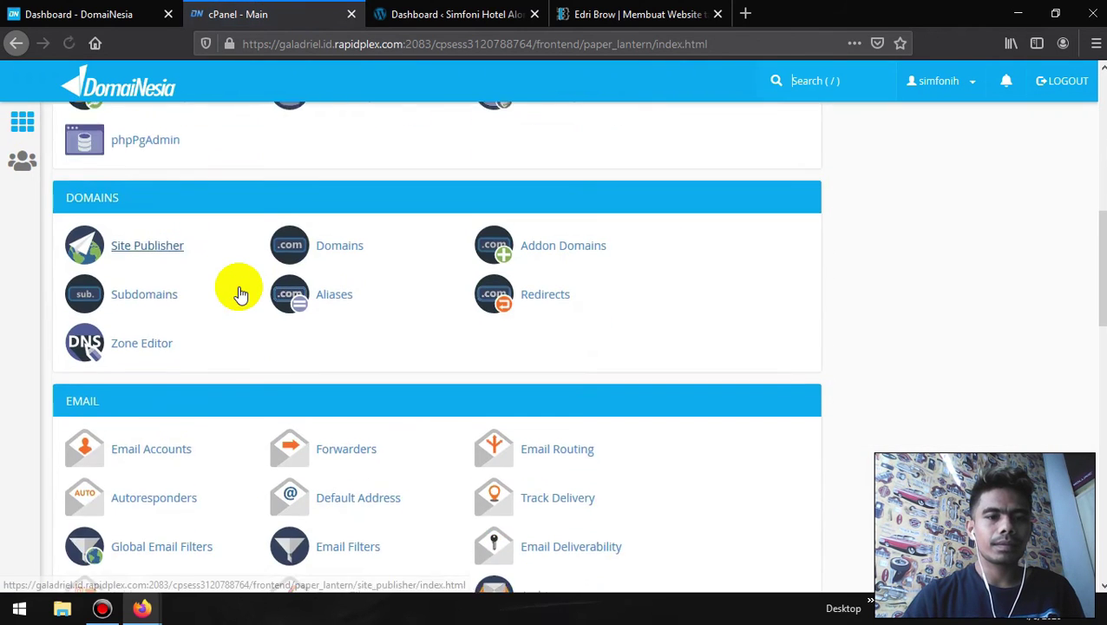
{"action": "scroll", "coordinate": [235, 285], "scroll_direction": "down", "scroll_amount": 4}
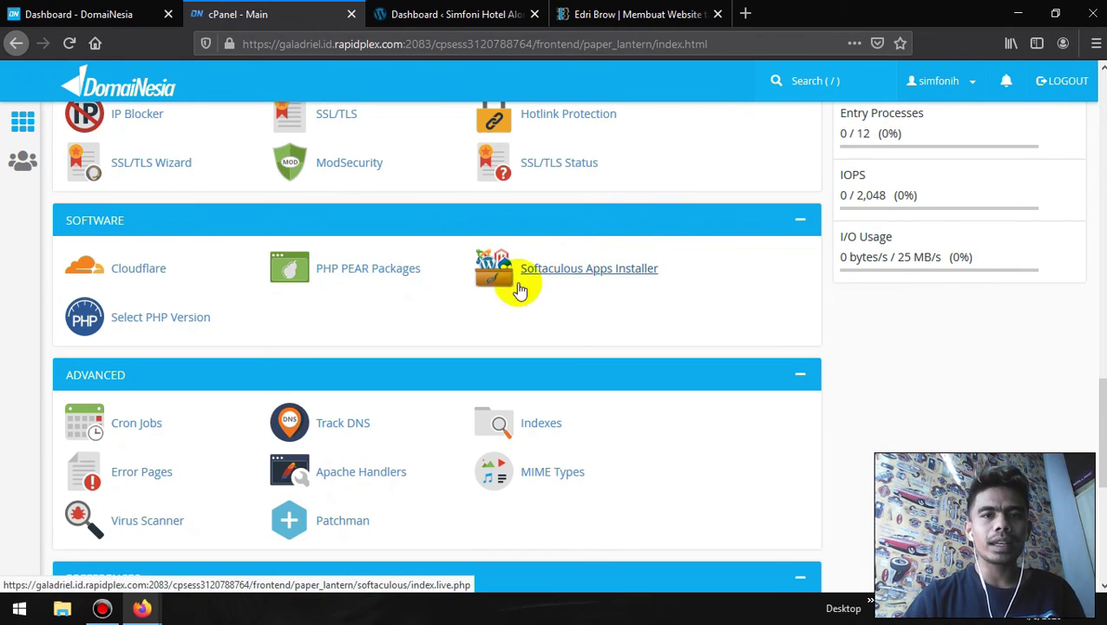
{"action": "scroll", "coordinate": [379, 334], "scroll_direction": "down", "scroll_amount": 5}
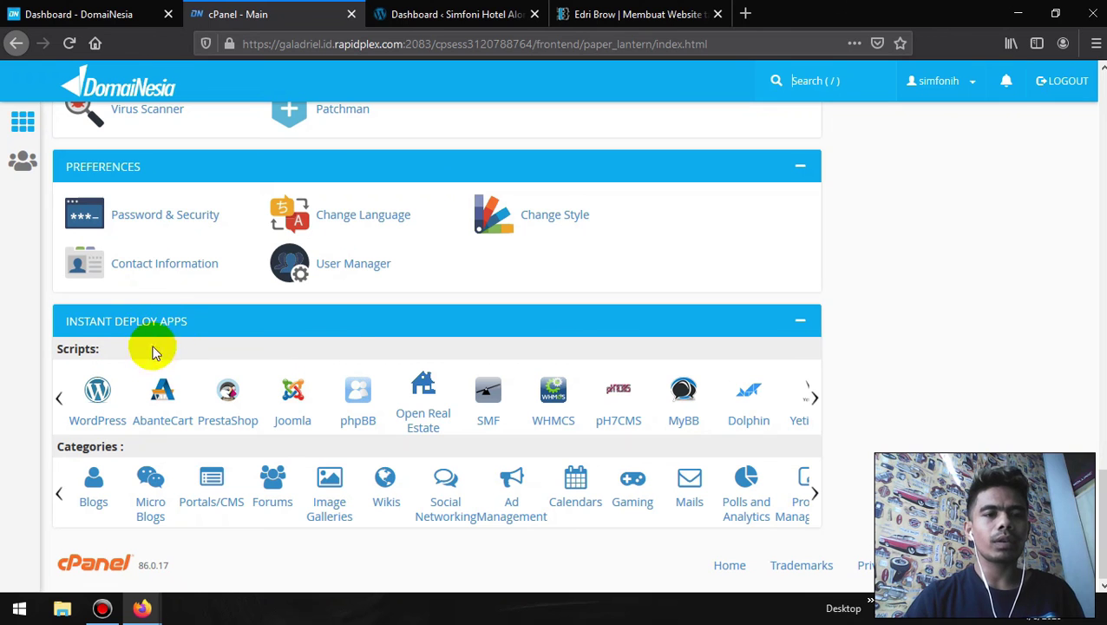
{"action": "scroll", "coordinate": [344, 346], "scroll_direction": "up", "scroll_amount": 6}
{"action": "scroll", "coordinate": [573, 338], "scroll_direction": "down", "scroll_amount": 4}
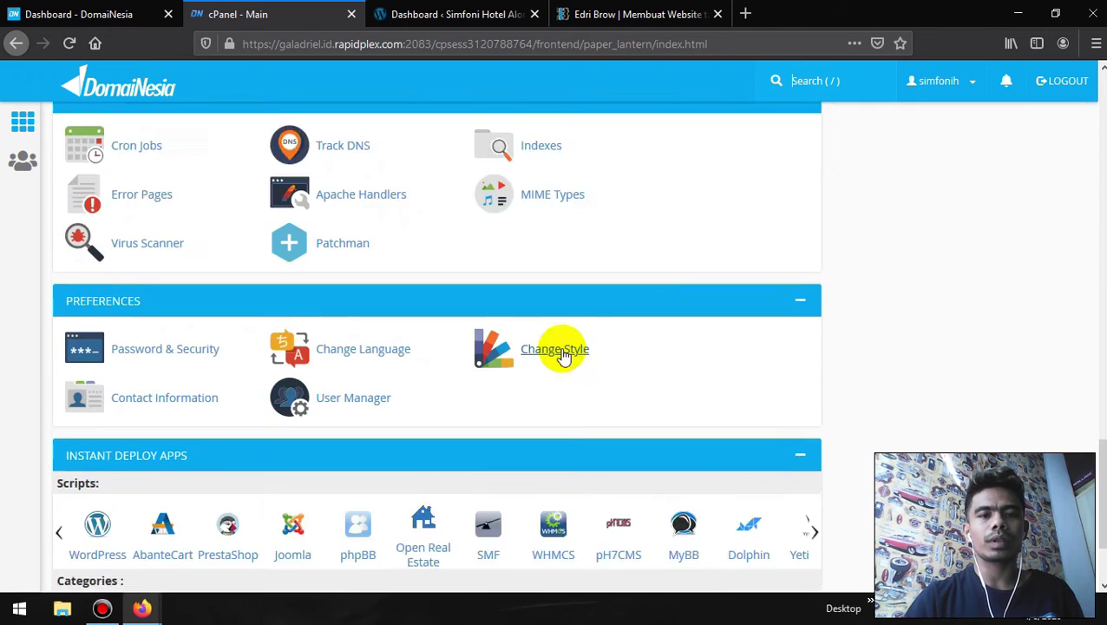
{"action": "scroll", "coordinate": [563, 356], "scroll_direction": "down", "scroll_amount": 2}
{"action": "scroll", "coordinate": [462, 283], "scroll_direction": "up", "scroll_amount": 4}
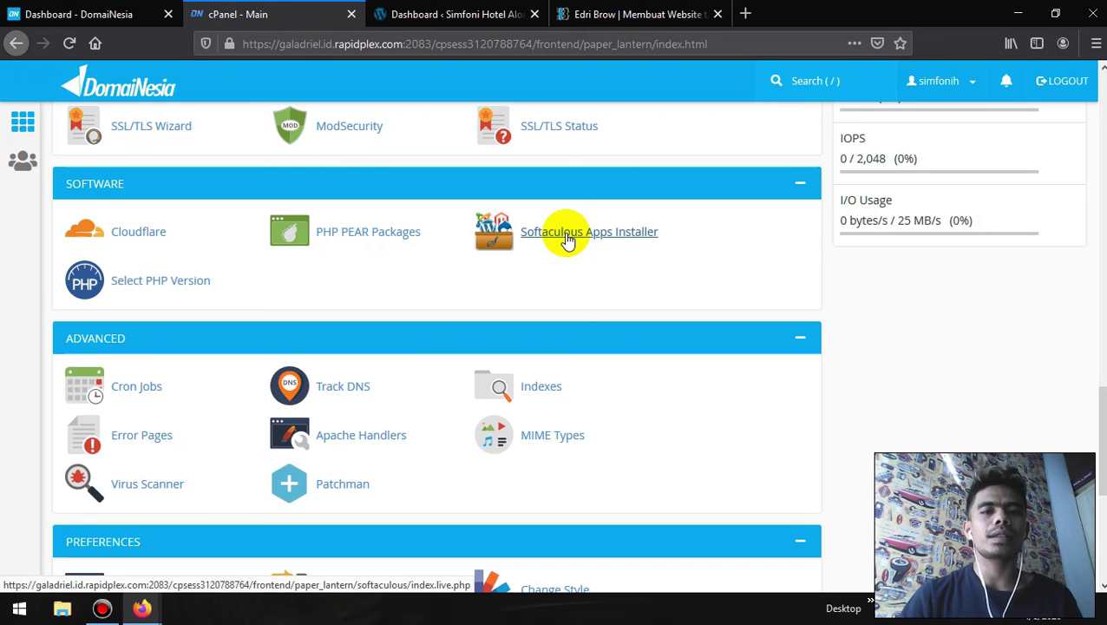
{"action": "left_click", "coordinate": [634, 9]}
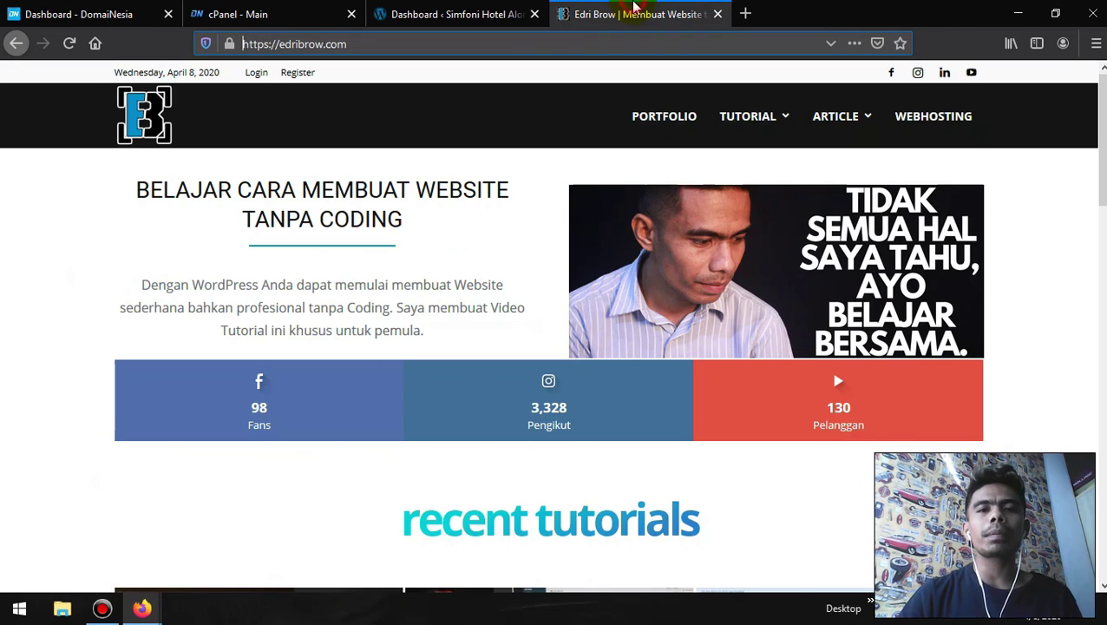